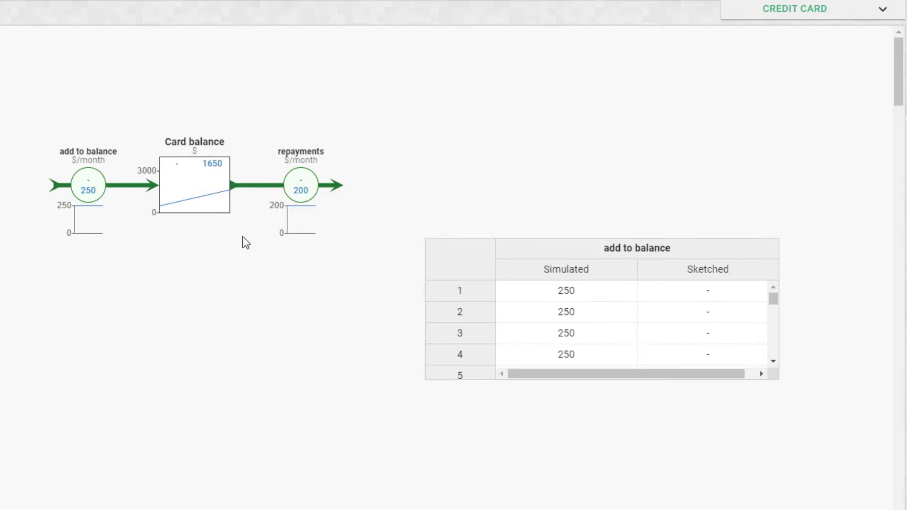
Add the Card balance and repayments columns to the table, and widen and move it beside the stock-and-flow diagram.
left_click_drag(204, 224, 447, 325)
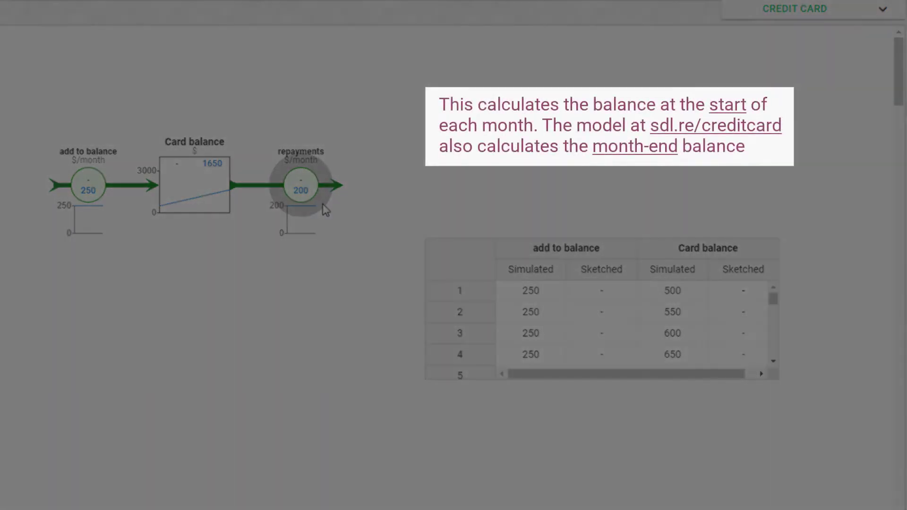
left_click_drag(325, 209, 429, 295)
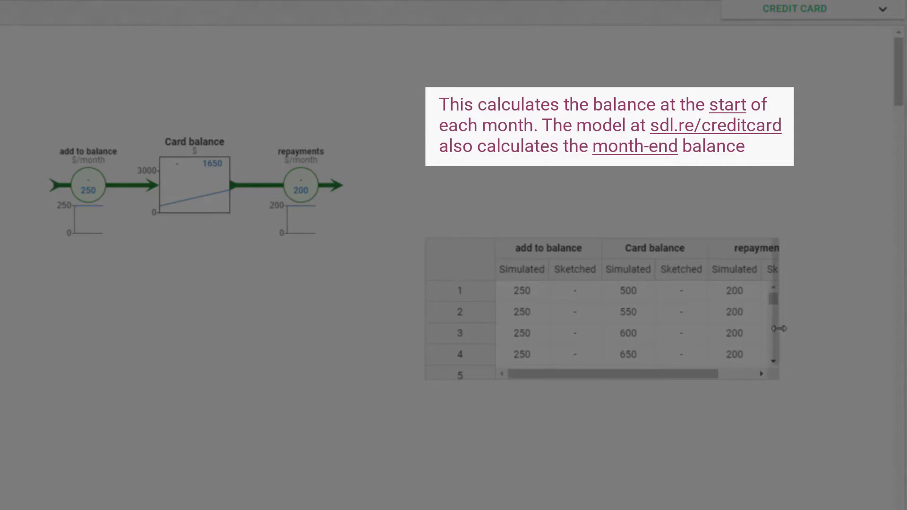
left_click_drag(777, 326, 819, 338)
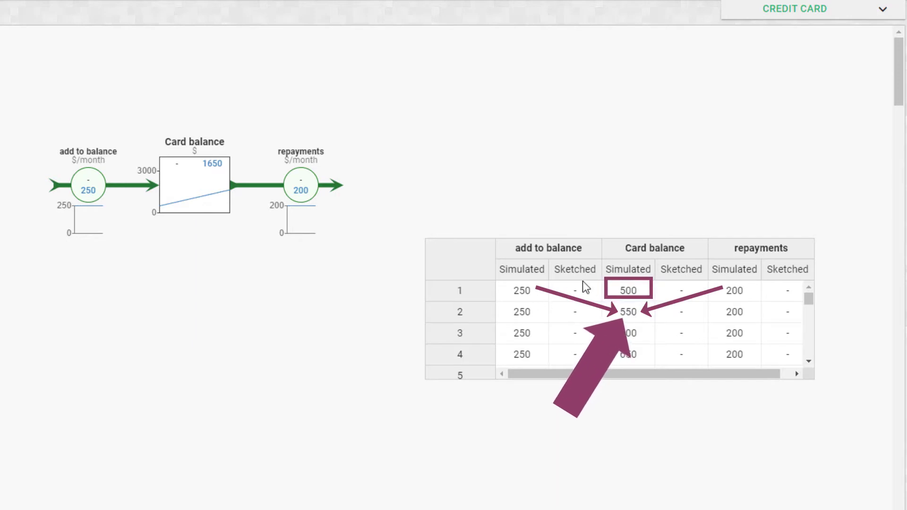
left_click_drag(461, 253, 496, 93)
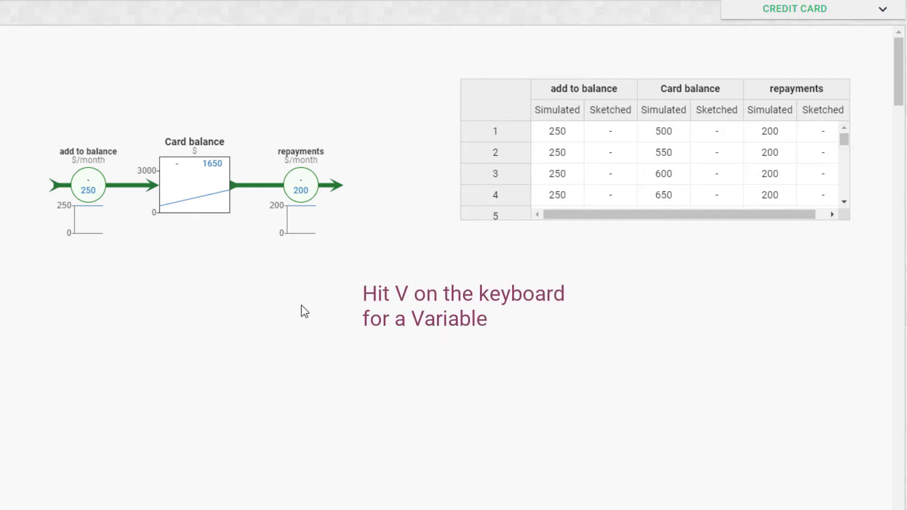
Add a variable named "interest rate %" below repayments, with its label placed beside it.
key("v")
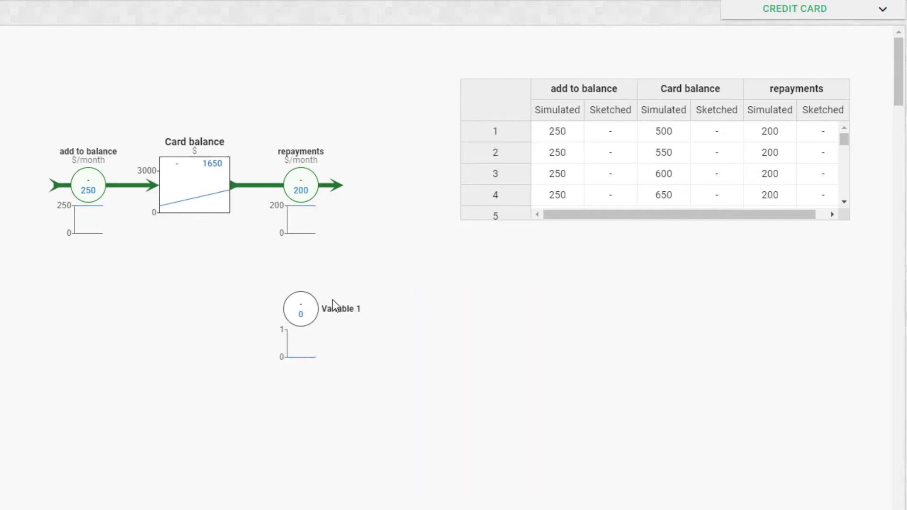
left_click_drag(333, 301, 350, 308)
left_click(300, 308)
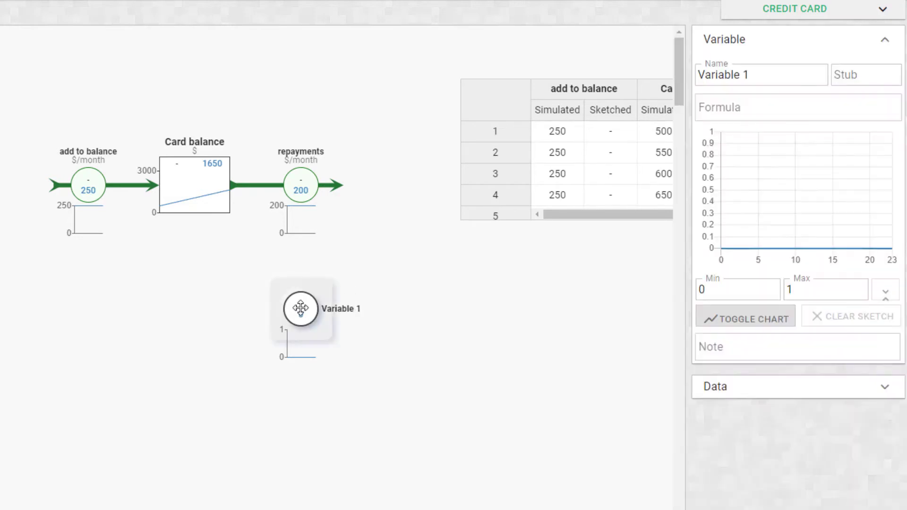
left_click_drag(761, 77, 684, 75)
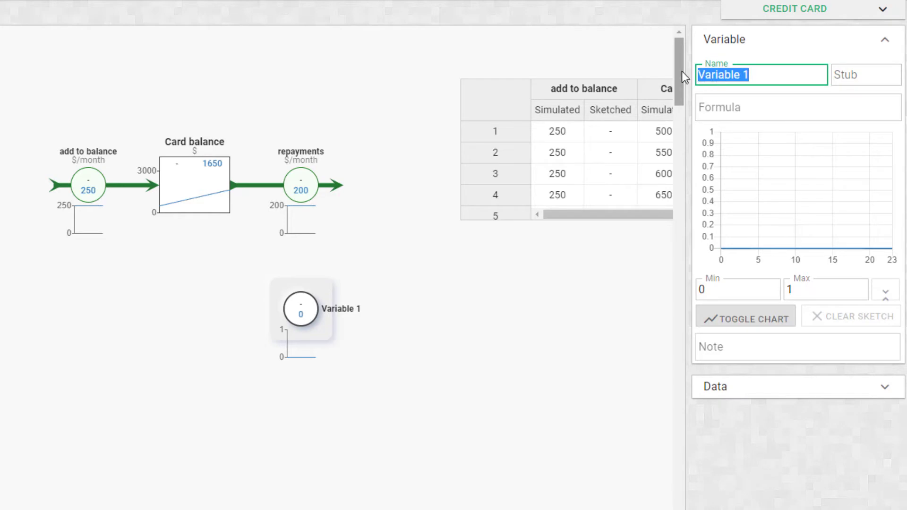
type("interest rate %")
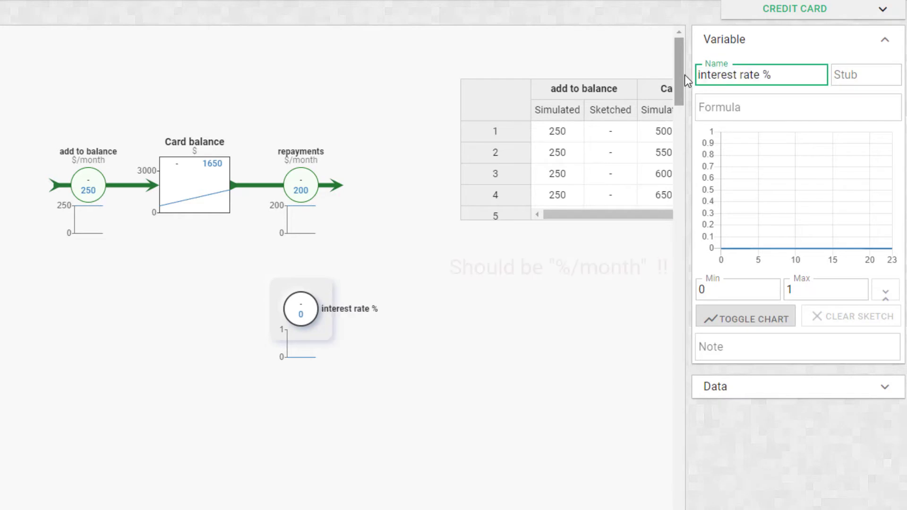
Set the formula of "interest rate %" to 3 and hide its chart.
left_click(716, 105)
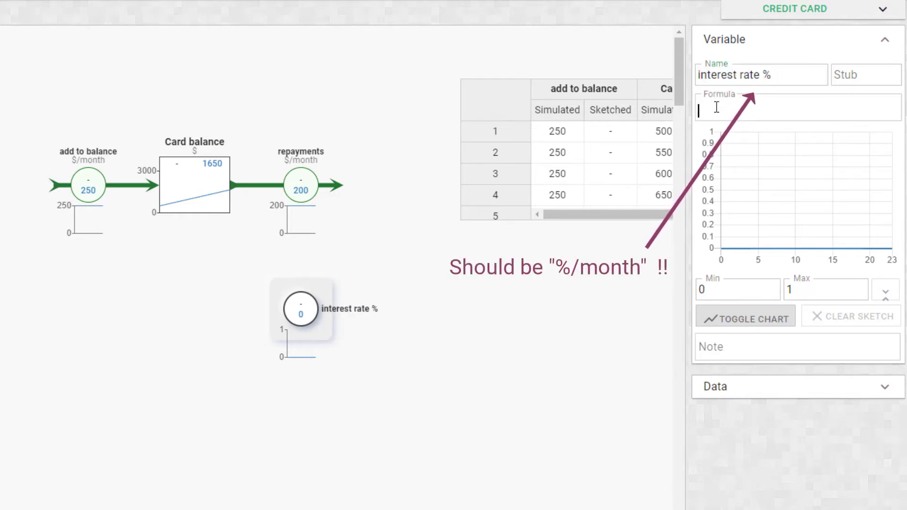
type("3")
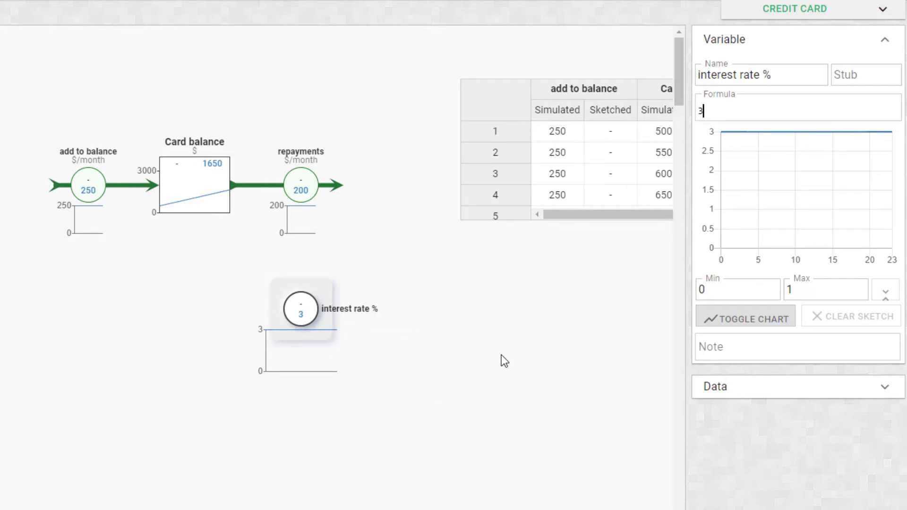
left_click(740, 329)
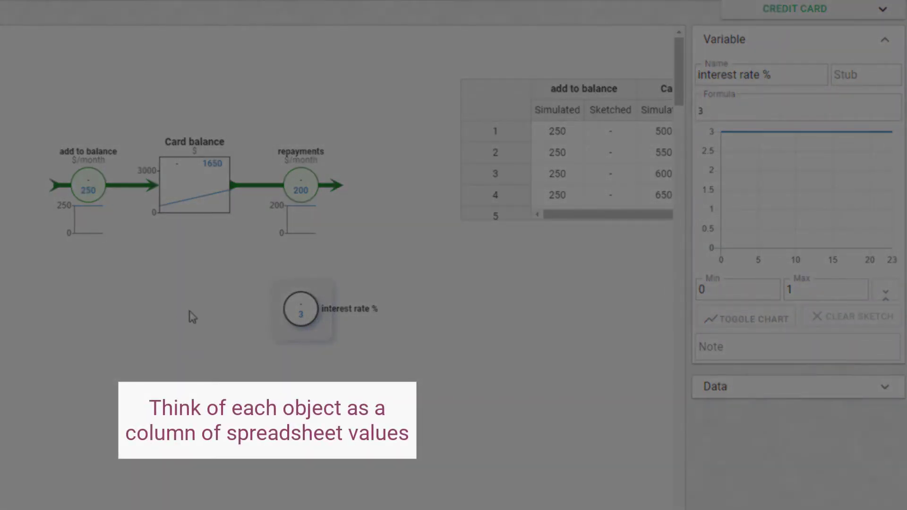
left_click(189, 311)
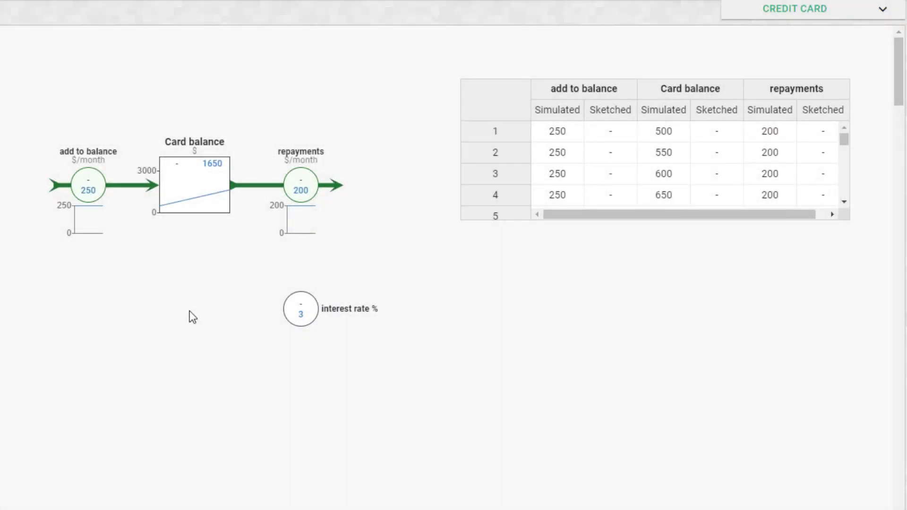
Add a variable named "interest charge" with the stub "$/month" below Card balance, and place its label underneath it.
double_click(189, 312)
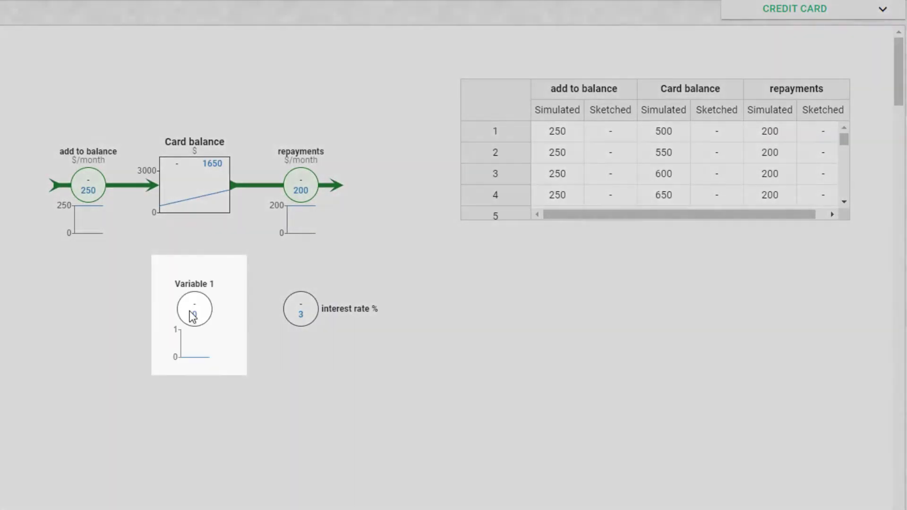
type("innt")
key("BackSpace")
key("BackSpace")
type("terest charge")
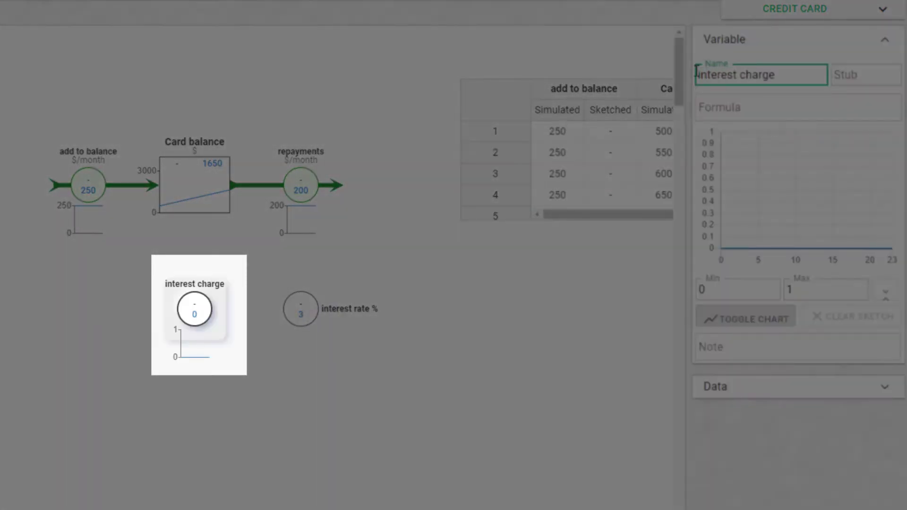
key("Tab")
type("$/month")
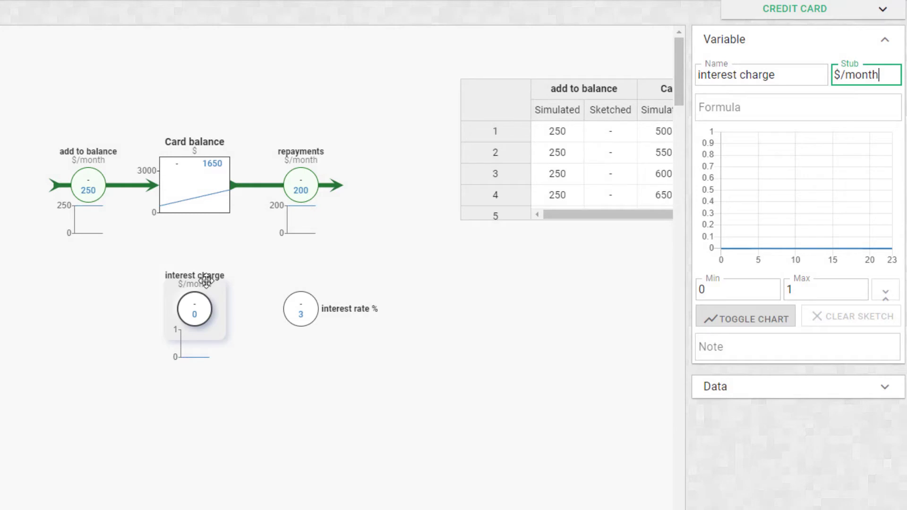
left_click_drag(206, 281, 194, 337)
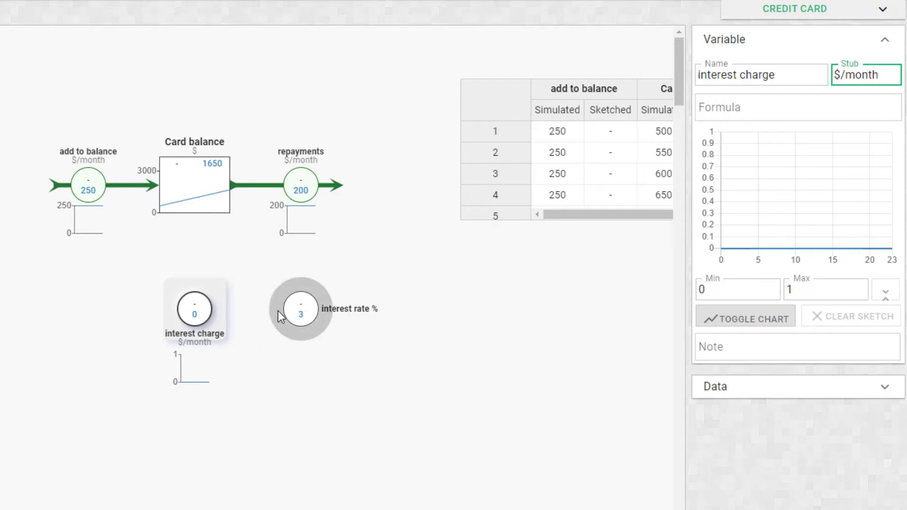
Link "interest rate %" and Card balance to the "interest charge" variable.
left_click_drag(278, 311, 220, 315)
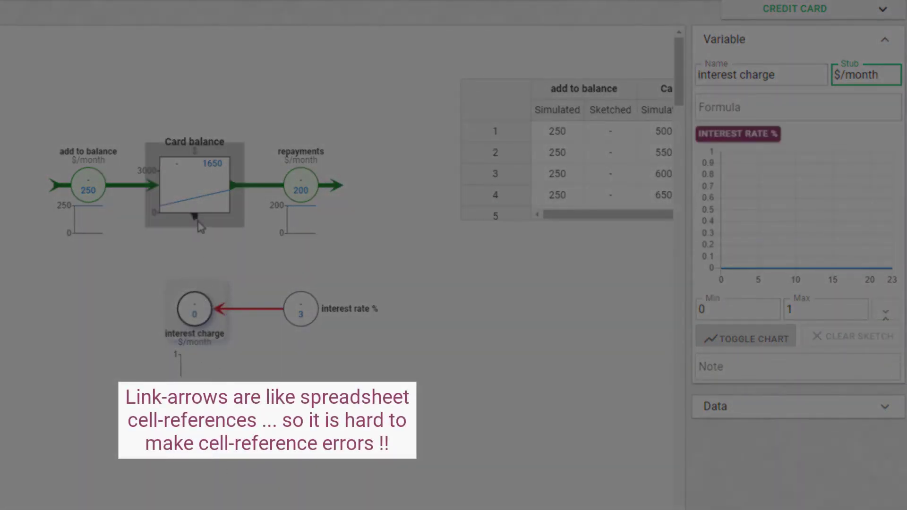
left_click_drag(197, 222, 194, 312)
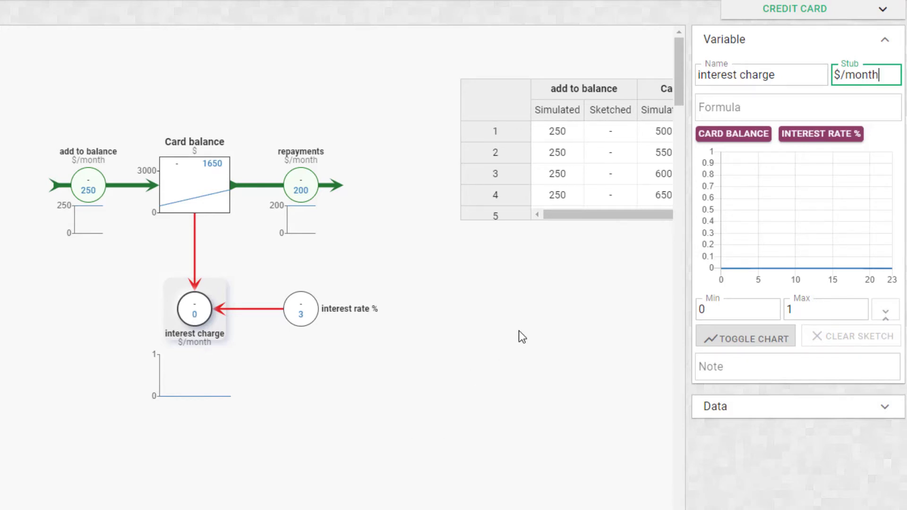
left_click(503, 313)
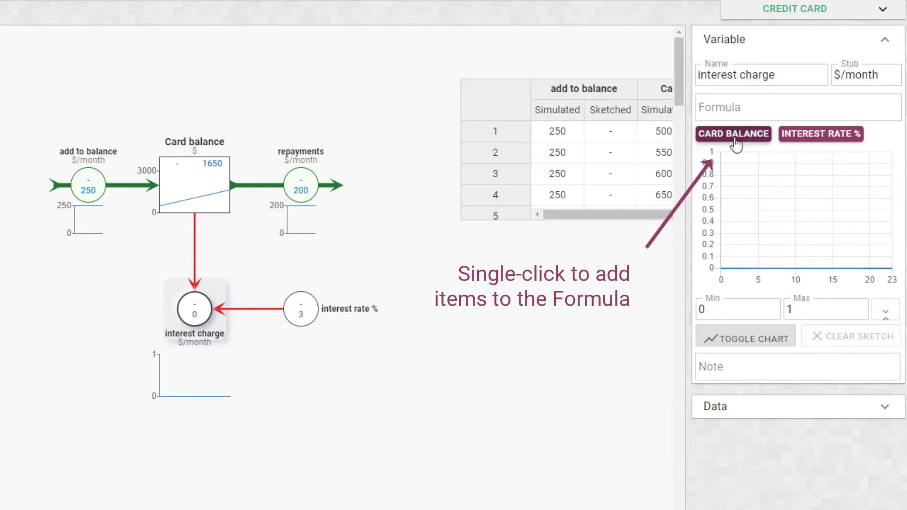
Set the interest charge formula to "Card balance" * "interest rate %" / 100.
left_click(733, 134)
type("*")
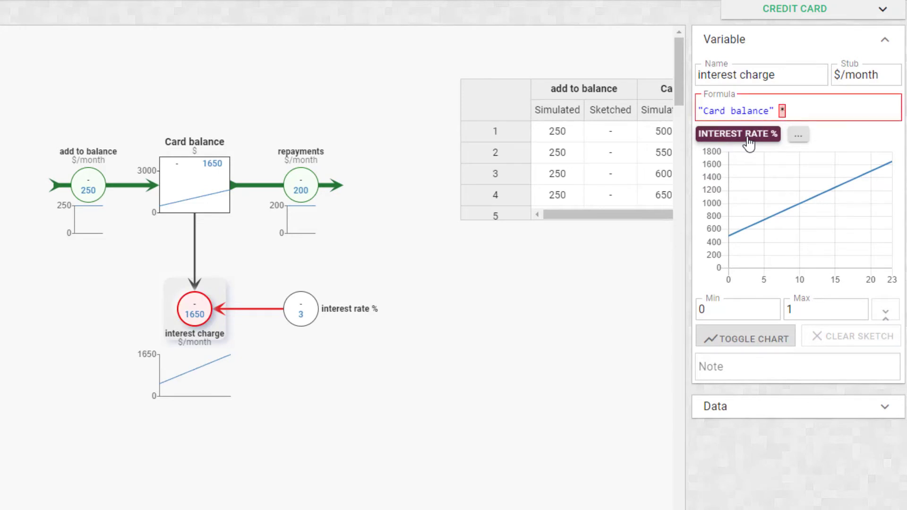
left_click(748, 142)
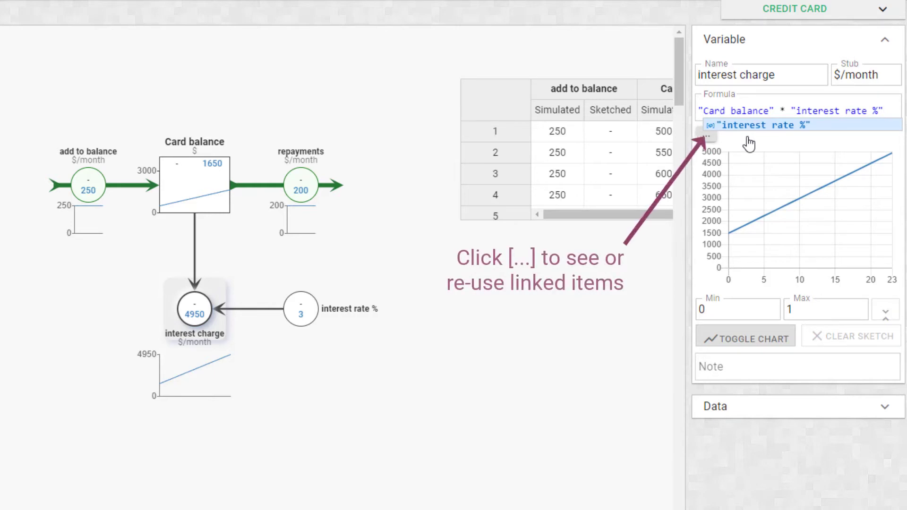
type("/")
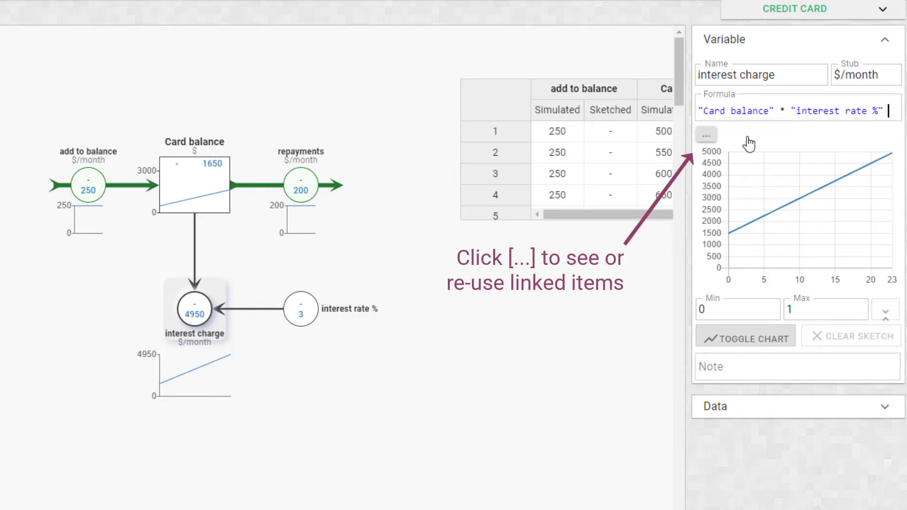
type(" 100")
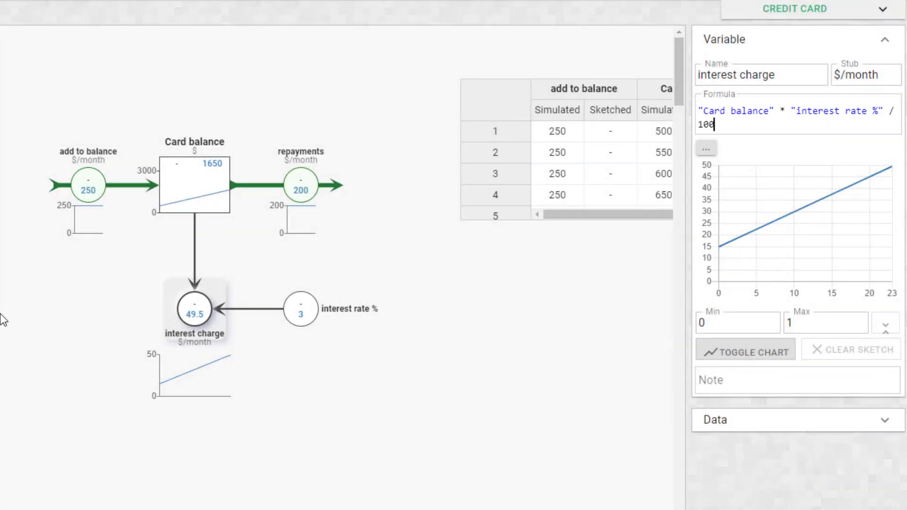
Add the note "The interest added to my card each month" to the interest charge variable.
type("The interest")
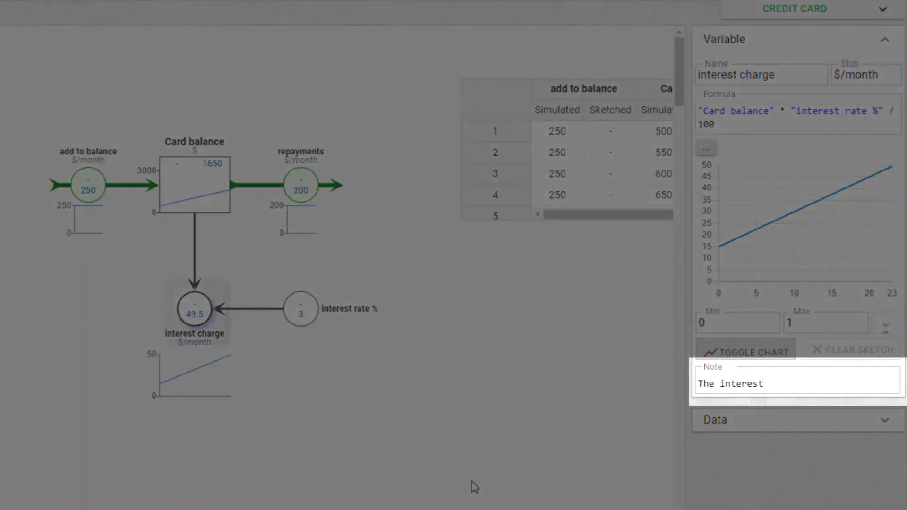
type(" added to my card each month")
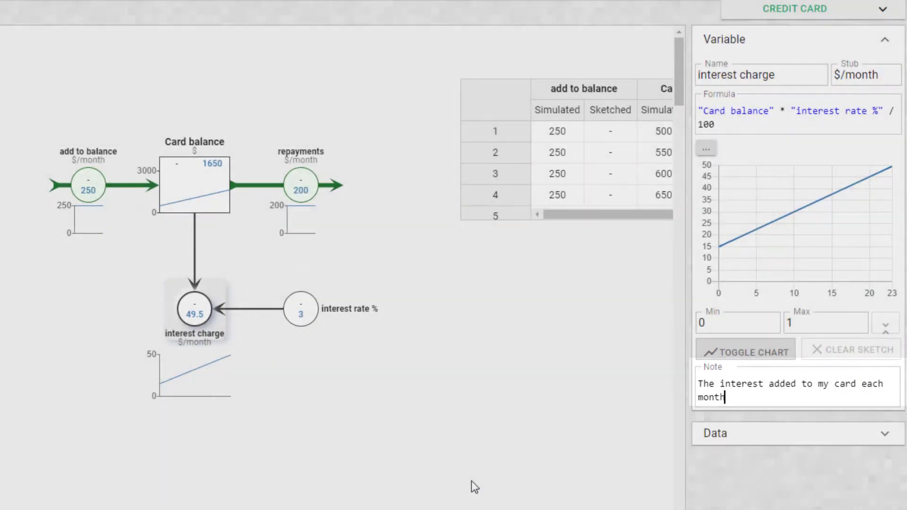
left_click(284, 383)
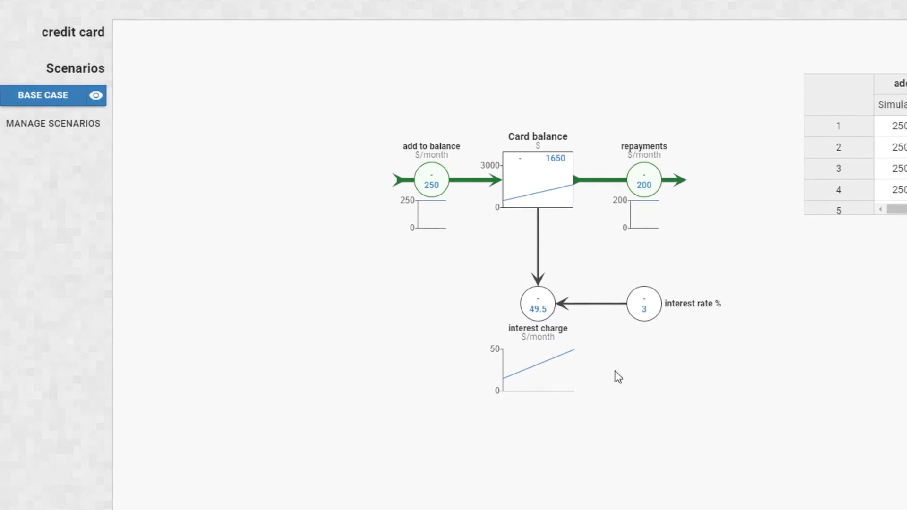
Create a text box beside the add to balance flow and shift the whole diagram to the right to clear it.
right_click(207, 97)
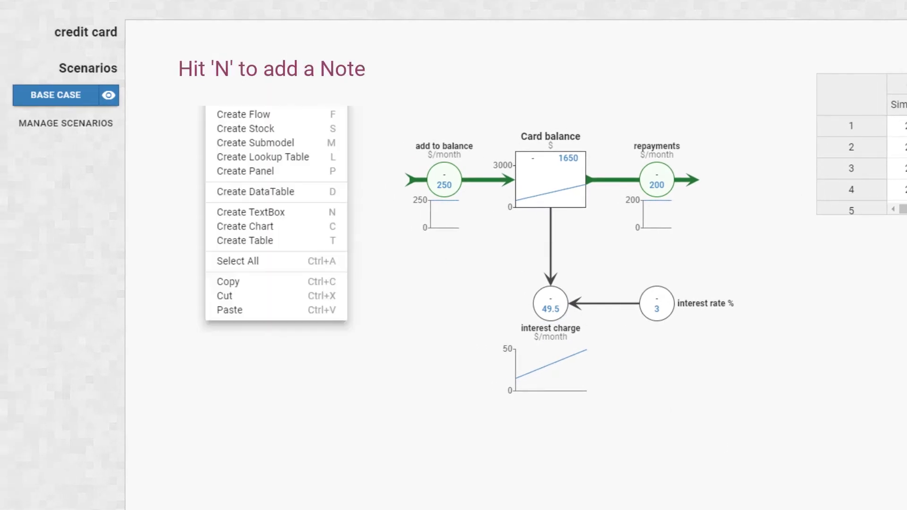
left_click(247, 219)
left_click_drag(760, 392, 375, 133)
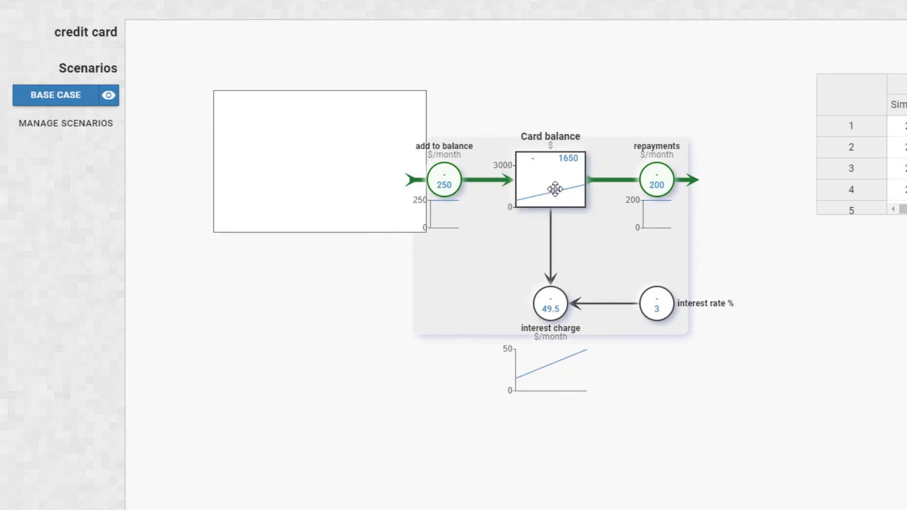
left_click_drag(552, 185, 644, 189)
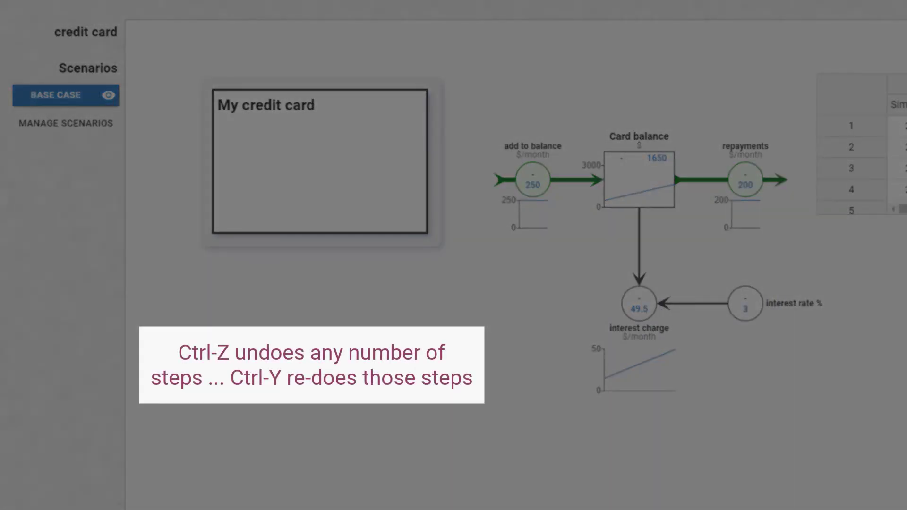
Redo the undone text "How the balance on my card changes over 24 months" in the "My credit card" text box.
key("ctrl+y")
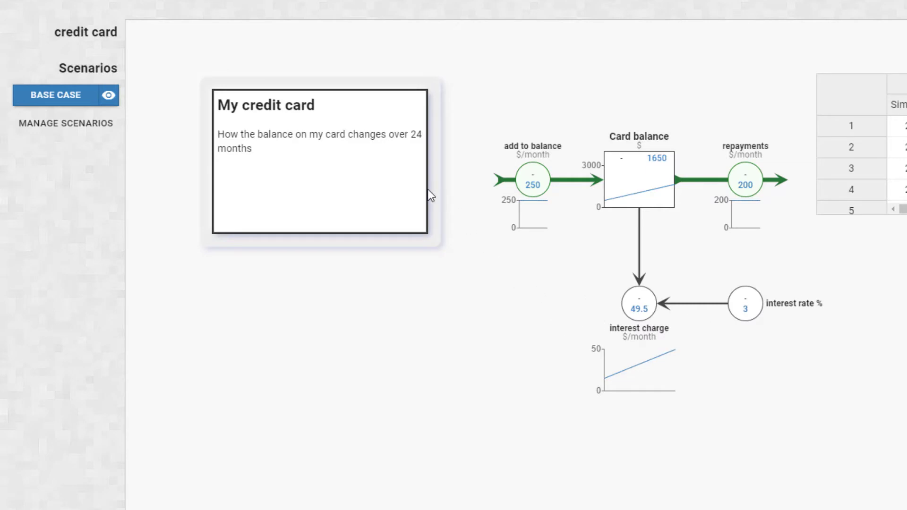
left_click(844, 444)
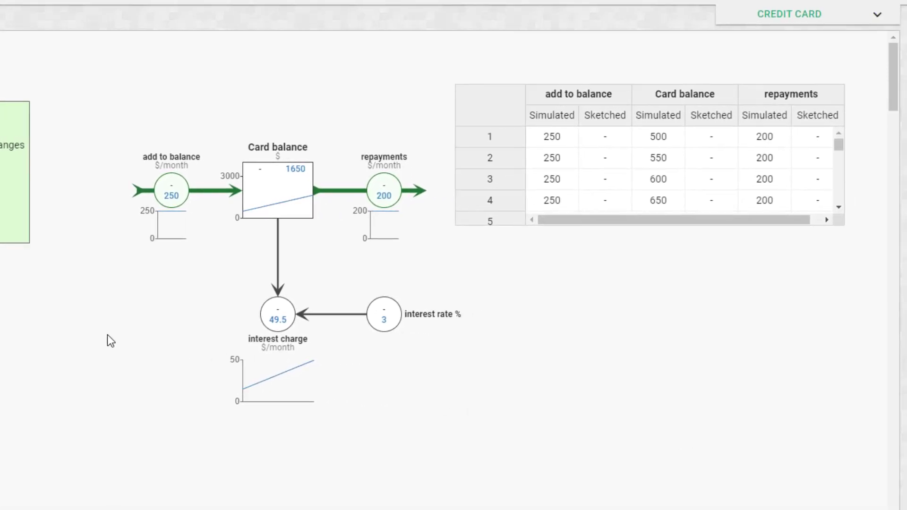
Add a variable named "spending" with the stub "$/month" below the add to balance flow.
left_click(80, 317)
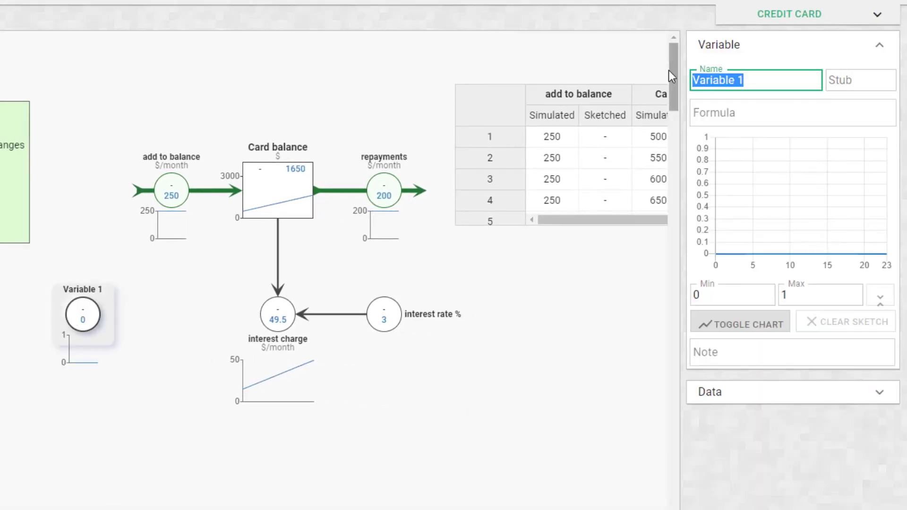
type("spending")
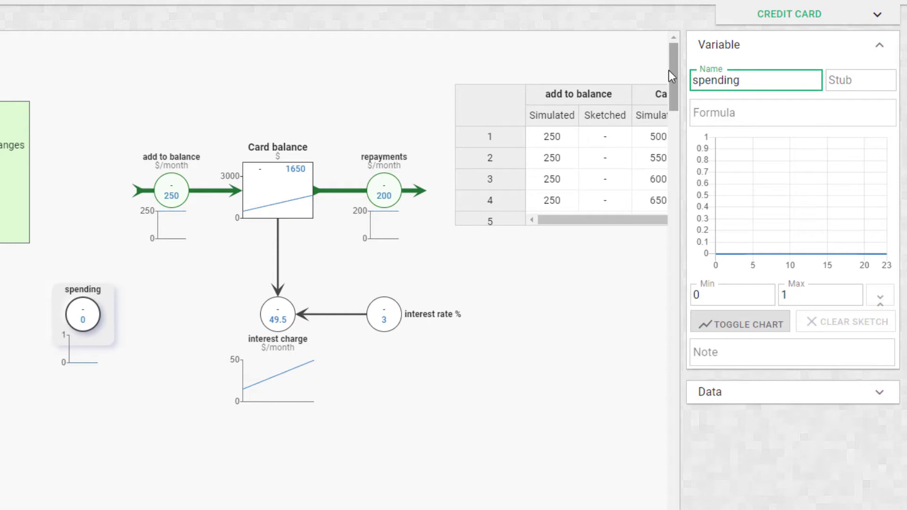
key("Tab")
type("$/month")
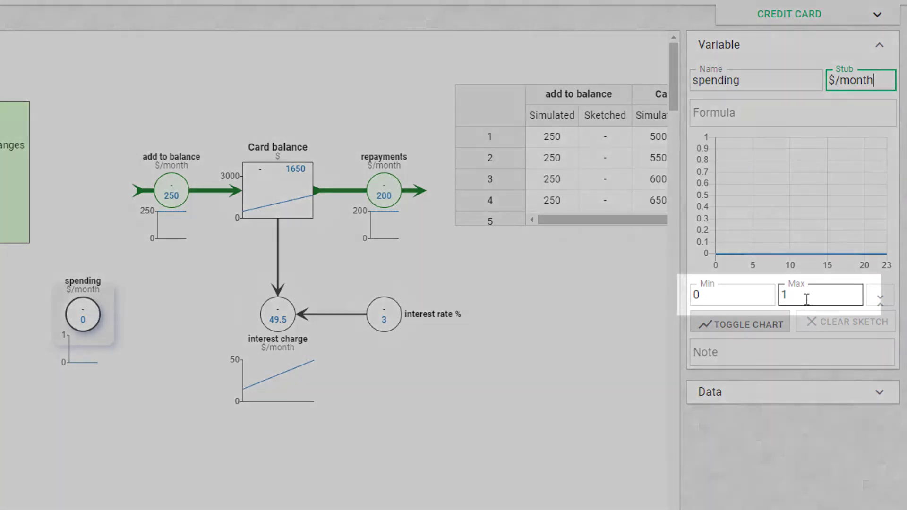
Set the spending variable's maximum to 500 and sketch its curve hovering around 250, with a spike to 500 around month 17.
double_click(783, 296)
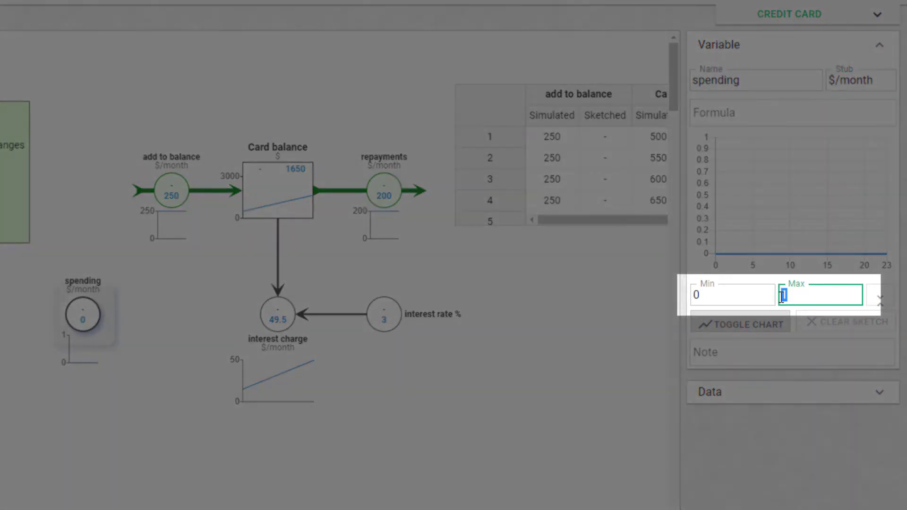
type("500")
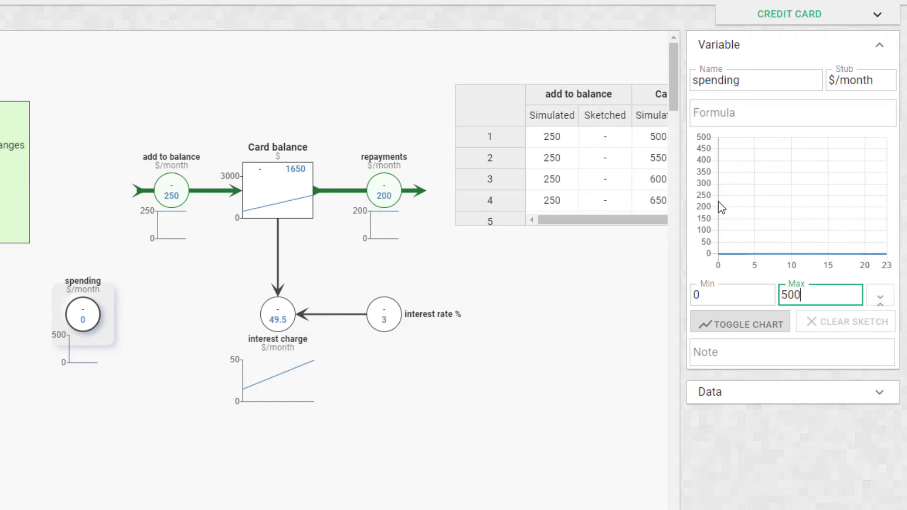
left_click(718, 203)
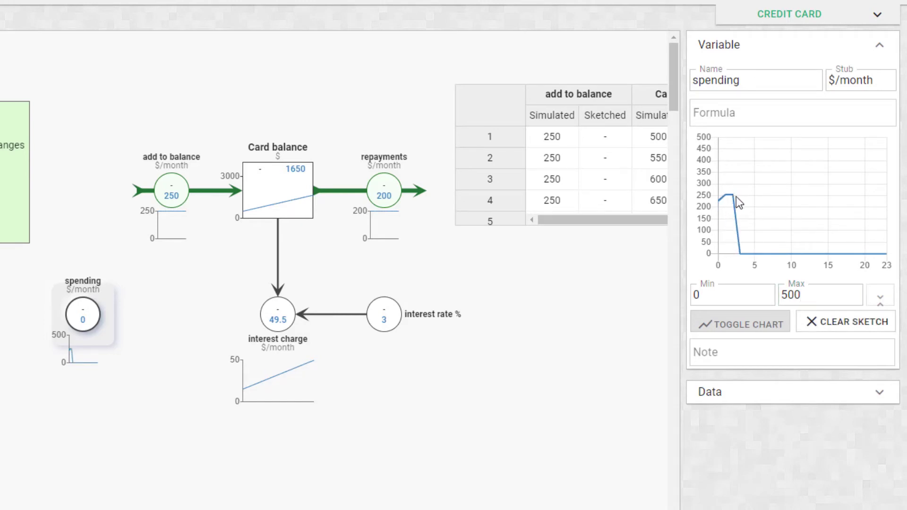
left_click_drag(785, 185, 801, 197)
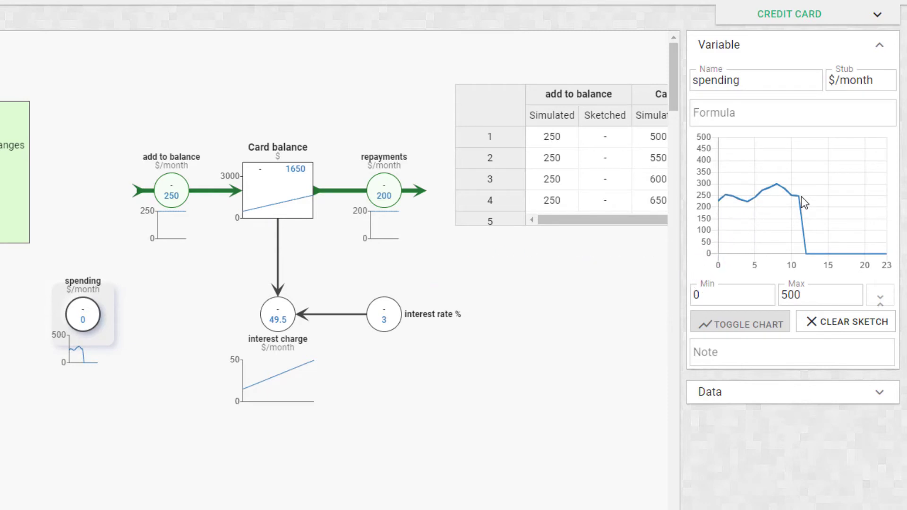
left_click_drag(801, 196, 838, 195)
mouse_move(840, 200)
left_mouse_down()
mouse_move(842, 135)
mouse_move(851, 135)
left_mouse_up()
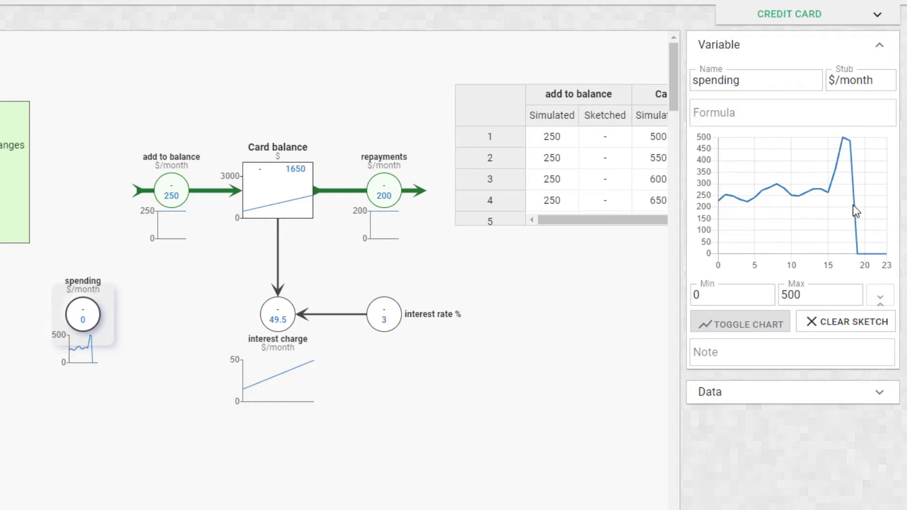
left_click_drag(853, 193, 887, 189)
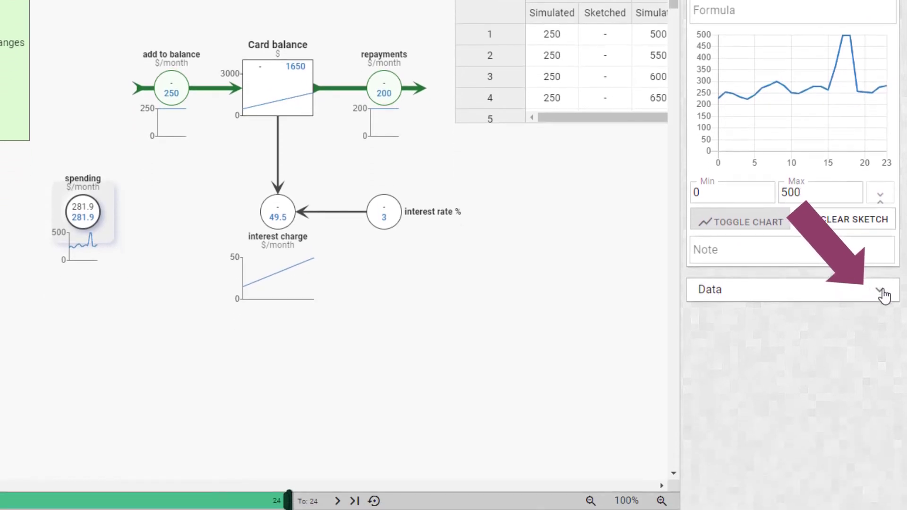
Show the spending variable's data table, try a constant formula of 250 against the sketched values, and clear the formula again.
left_click(881, 291)
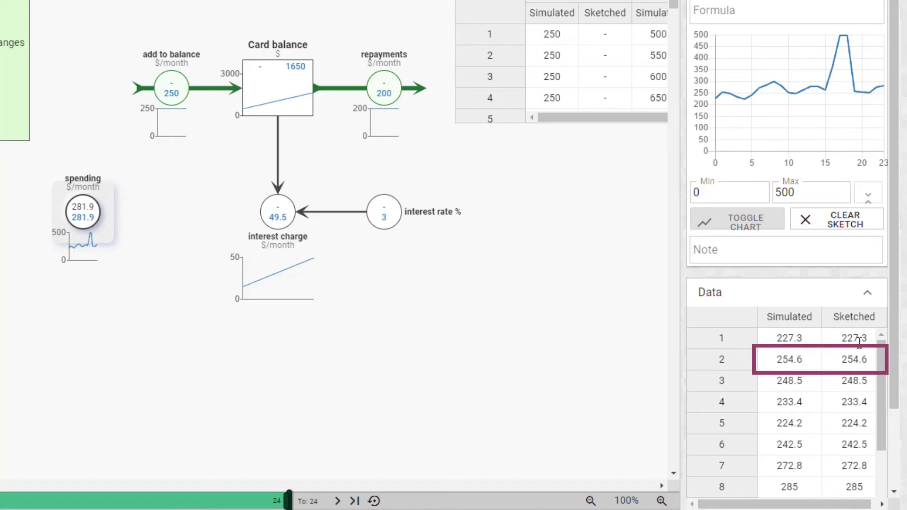
left_click(733, 9)
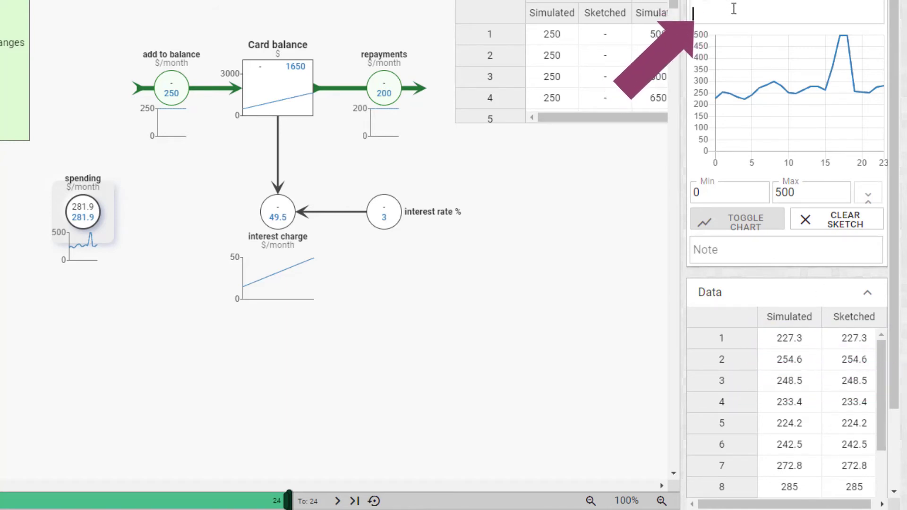
type("250")
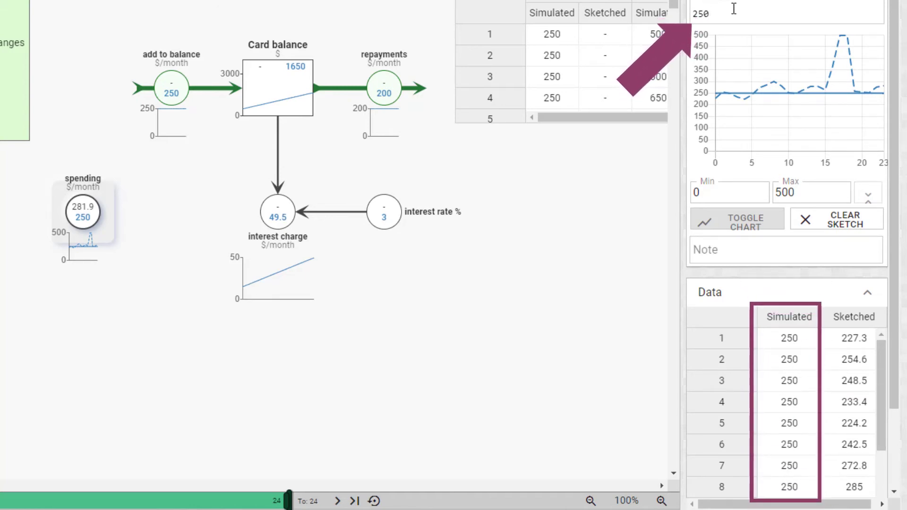
key("BackSpace")
key("BackSpace")
key("BackSpace")
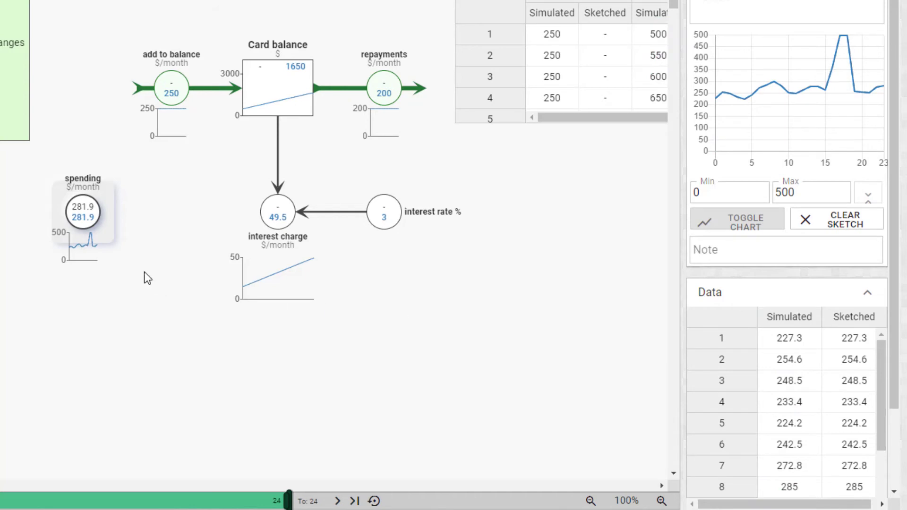
left_click(836, 344)
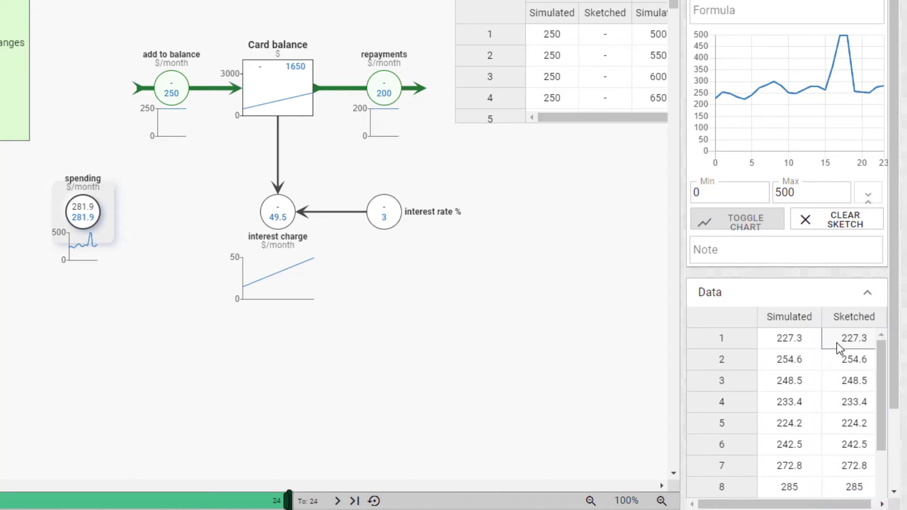
Connect spending and interest charge to the add to balance flow, enlarging the spending chart and moving the add to balance chart clear of the arrows.
left_click(82, 265)
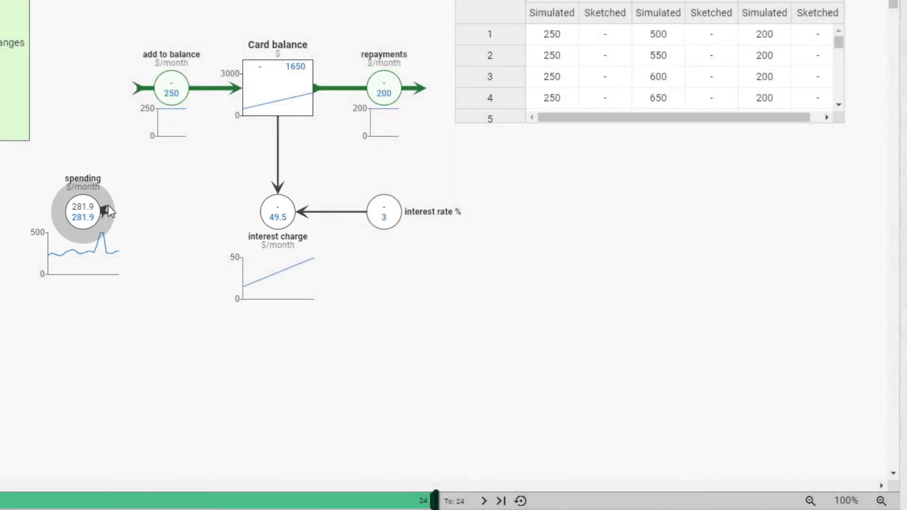
left_click_drag(109, 205, 171, 94)
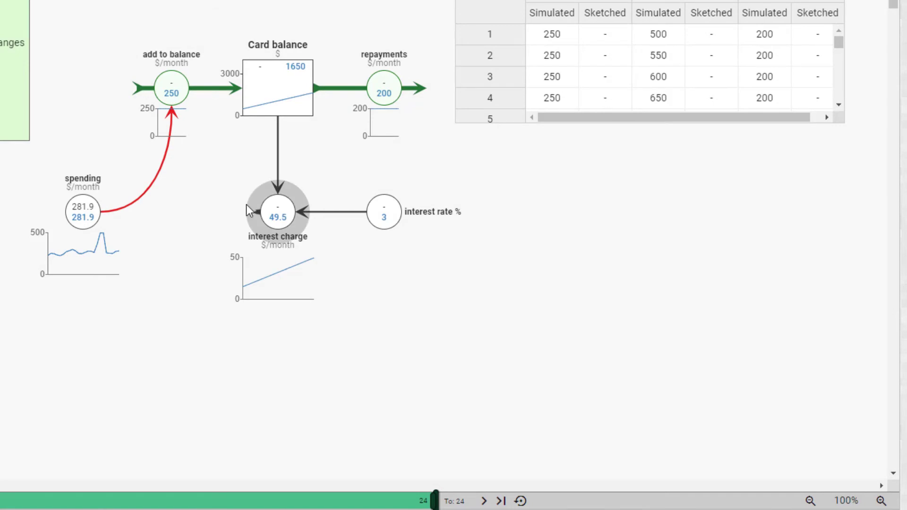
left_click_drag(246, 205, 174, 103)
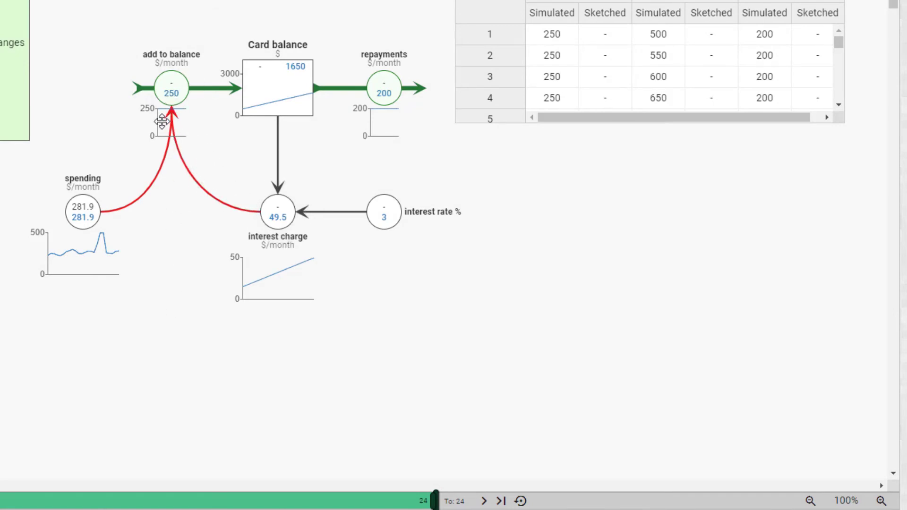
left_click_drag(162, 121, 115, 124)
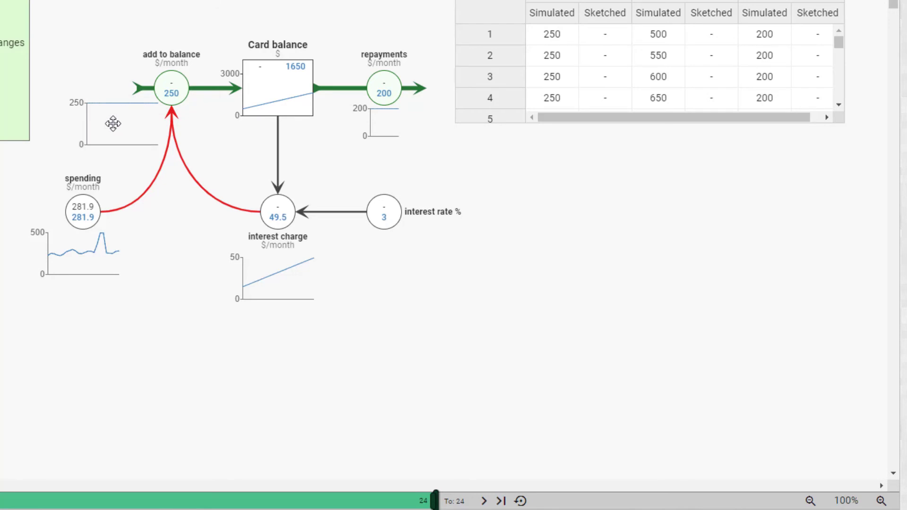
Replace the add to balance flow's formula with "spending"+"interest charge".
left_click(170, 77)
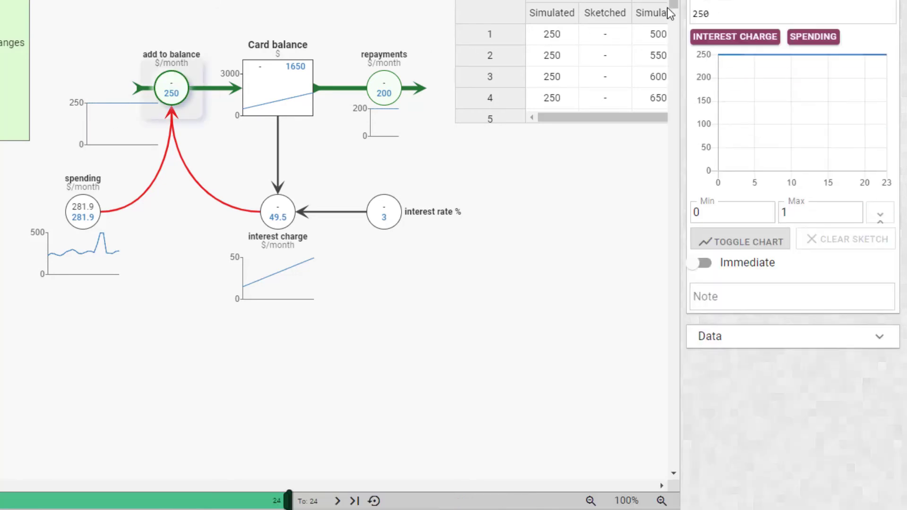
double_click(702, 12)
key("BackSpace")
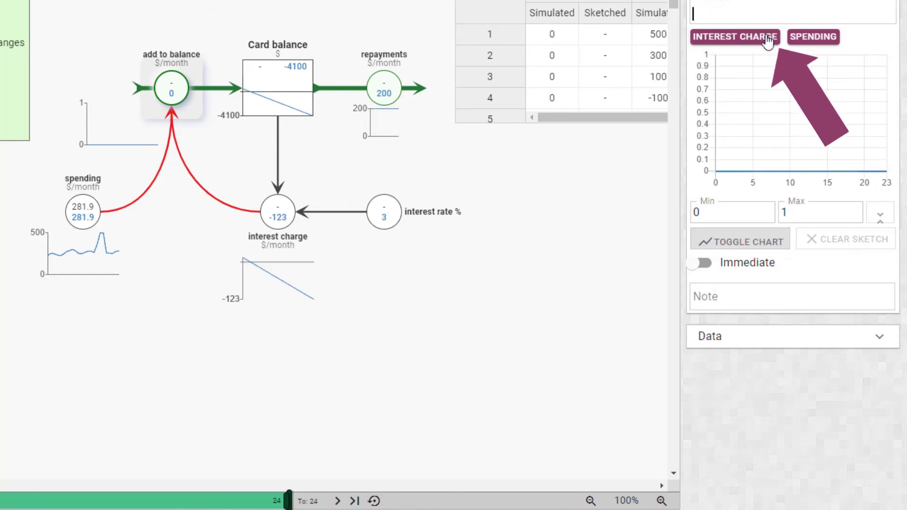
left_click(805, 42)
type("+")
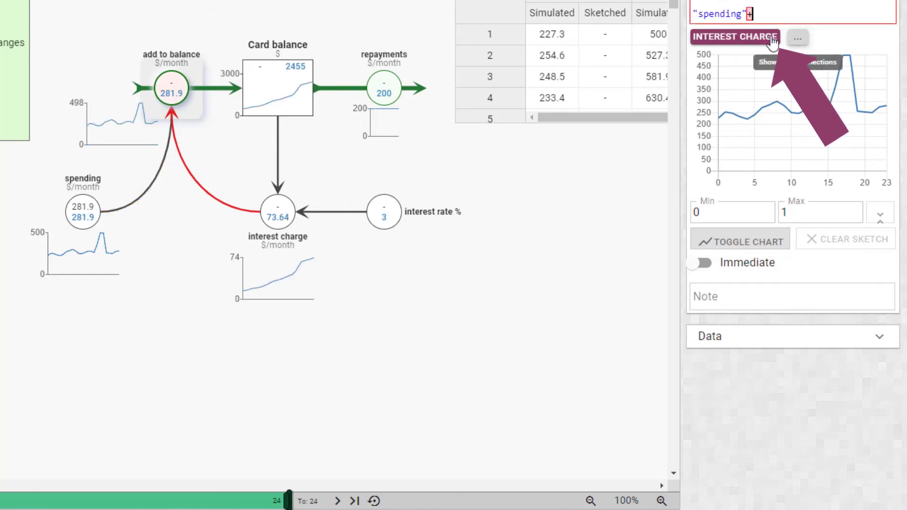
left_click(798, 37)
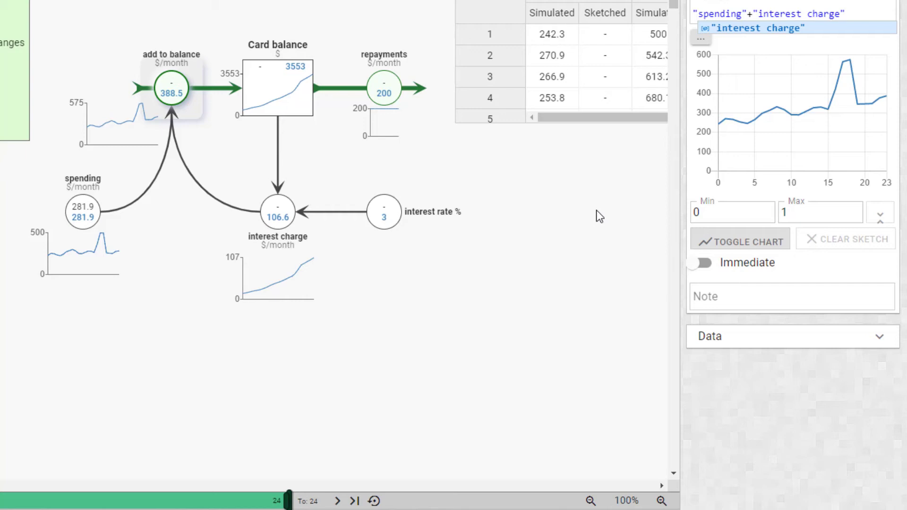
left_click(372, 168)
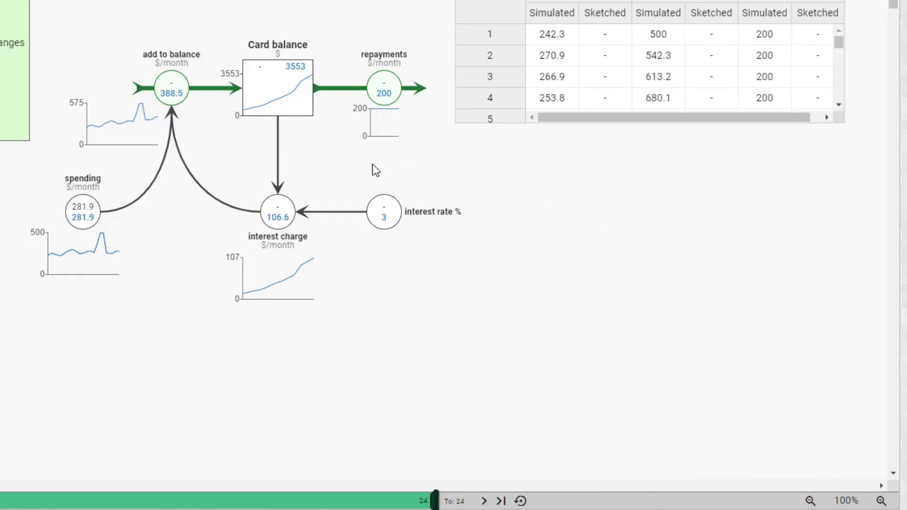
Set the repayments flow's formula to 250.
left_click(383, 86)
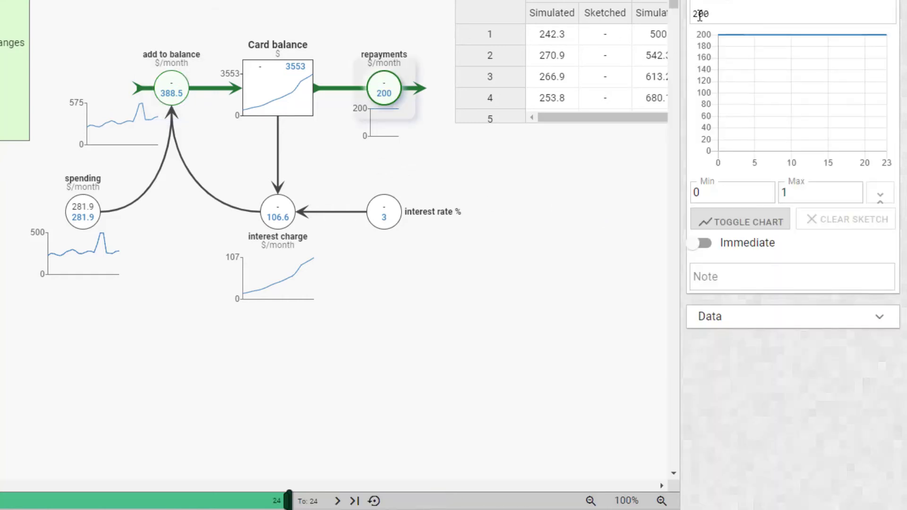
left_click(414, 161)
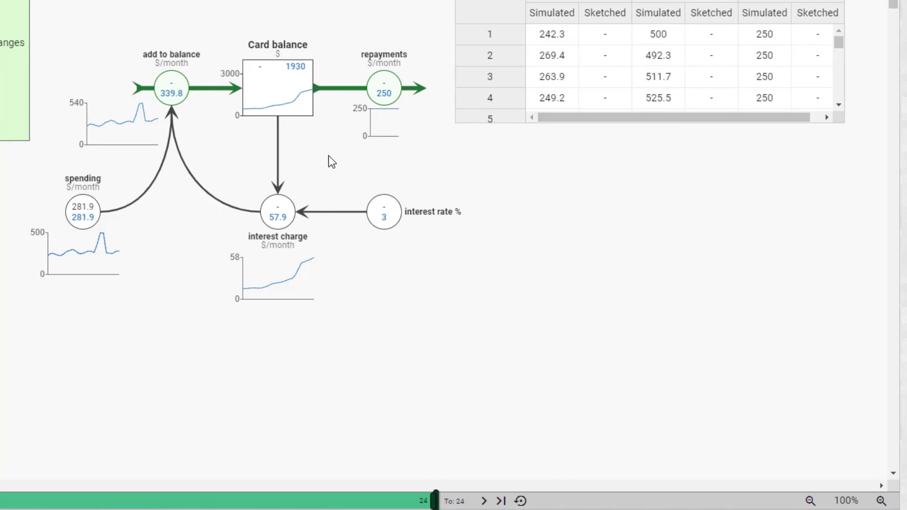
Copy the Card balance stock's simulated values into its sketched data column as a comparison baseline.
left_click(274, 95)
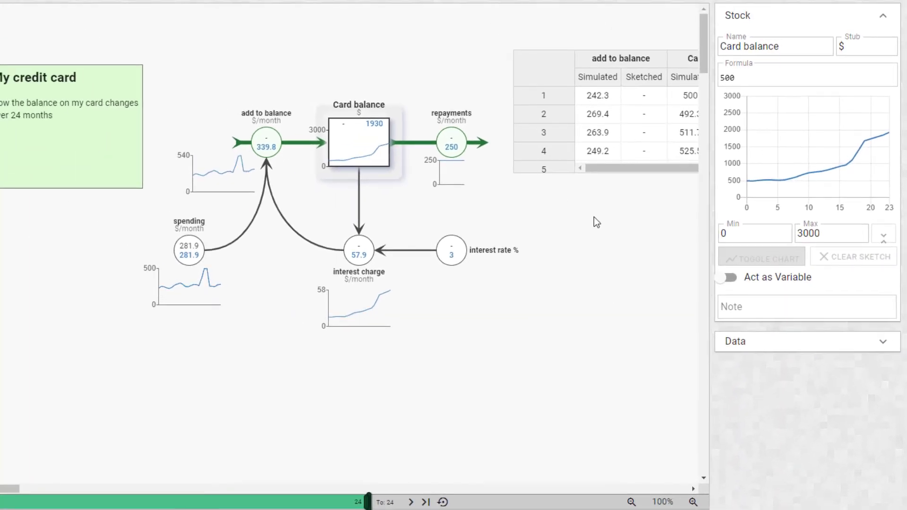
left_click(883, 19)
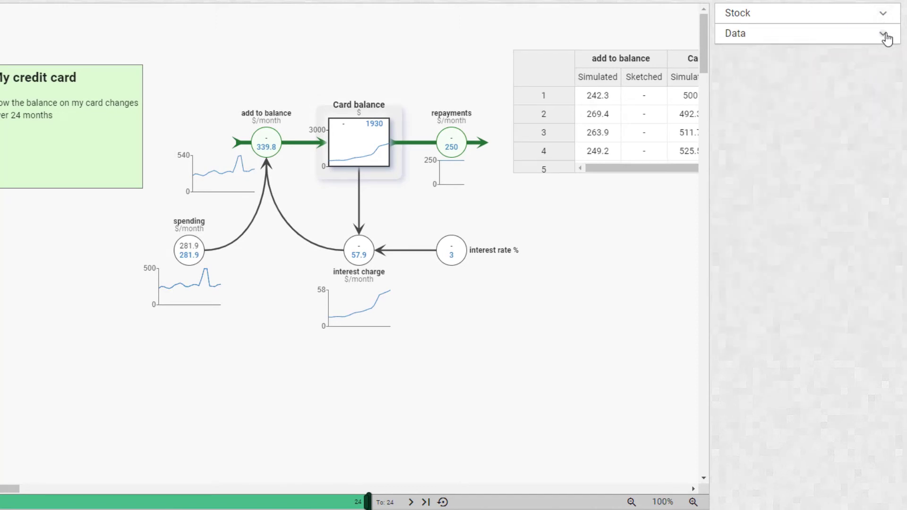
left_click(884, 35)
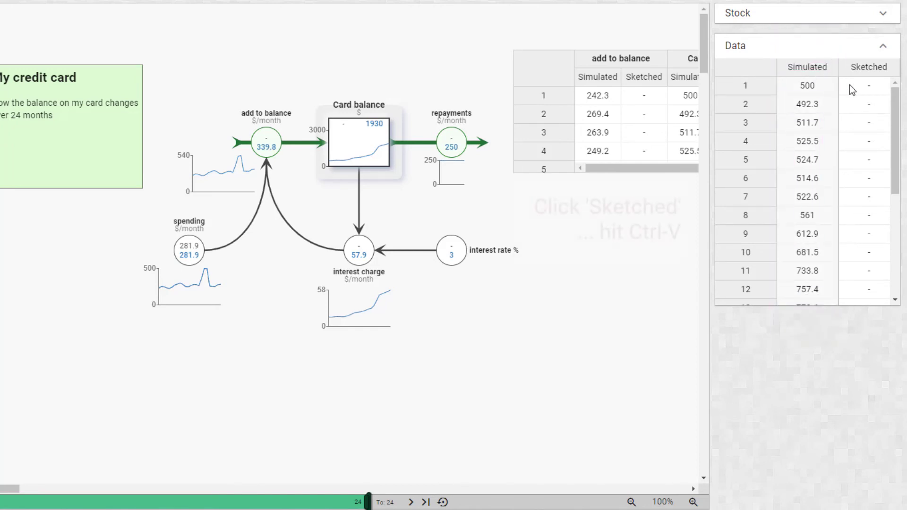
key("ctrl+v")
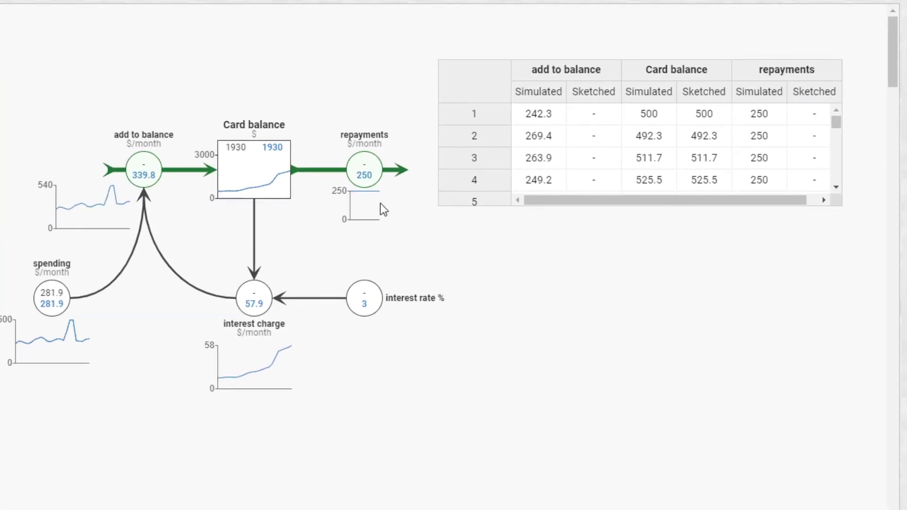
Try a repayments formula of 280 to compare the card balance with the sketched baseline, and set it back to 250.
left_click(363, 170)
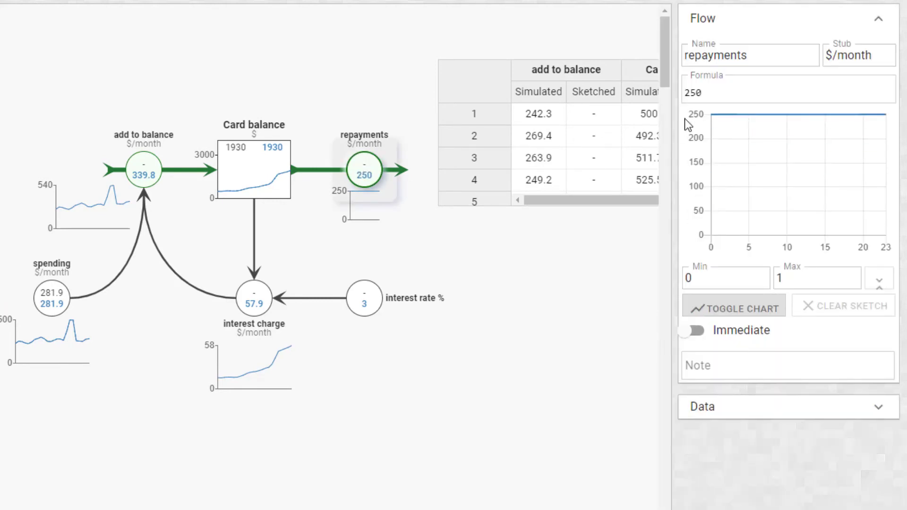
key("BackSpace")
key("BackSpace")
type("80")
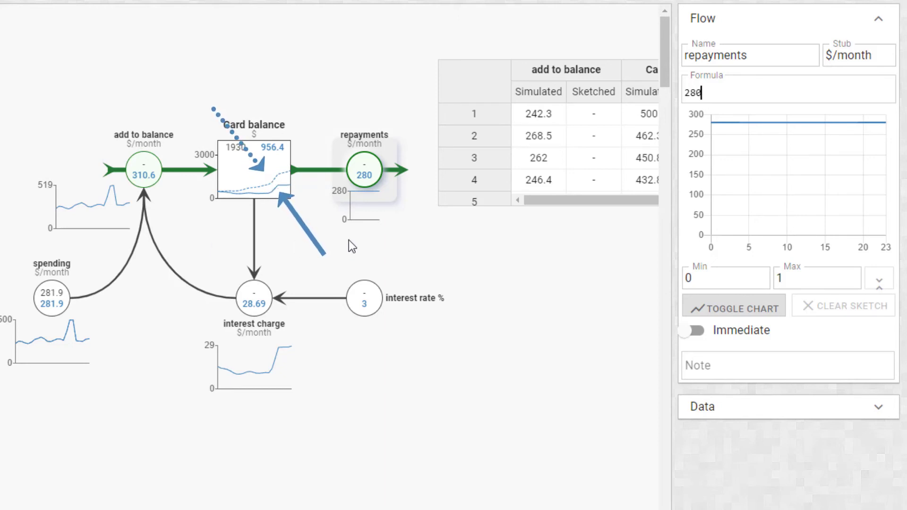
key("BackSpace")
key("BackSpace")
type("50")
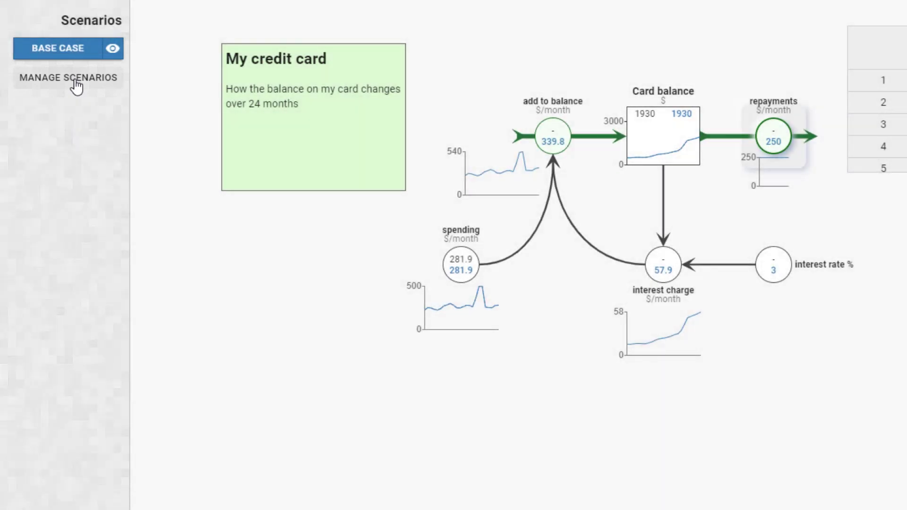
Add a model scenario named "lower normal spending" with a purple colour and save the scenario list.
left_click(77, 85)
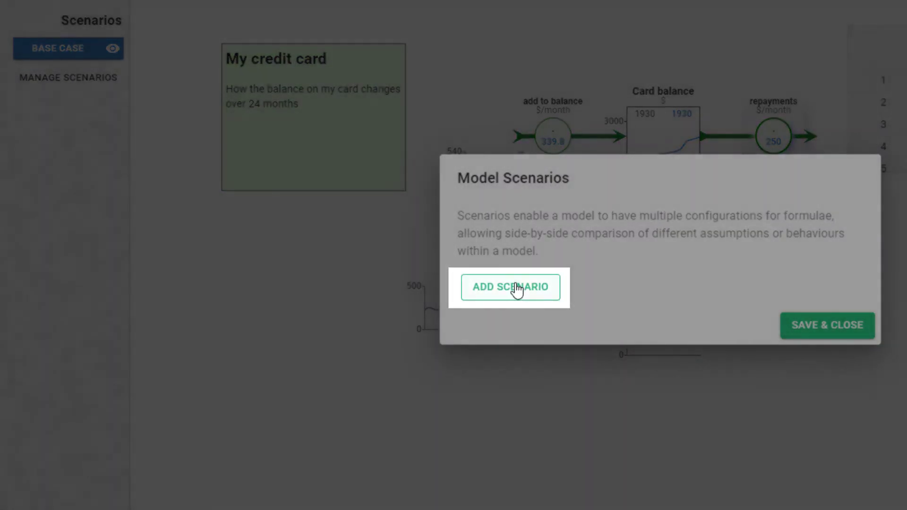
left_click(515, 289)
type("lower")
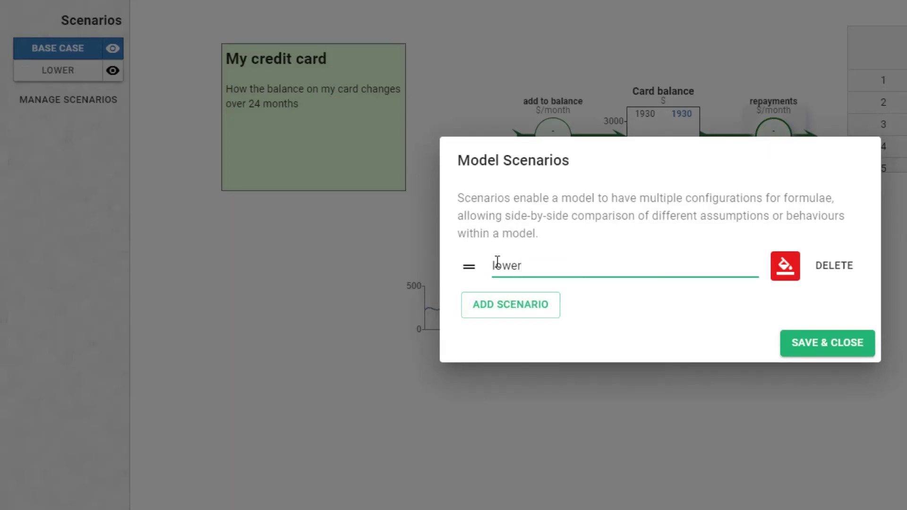
type(" normal ")
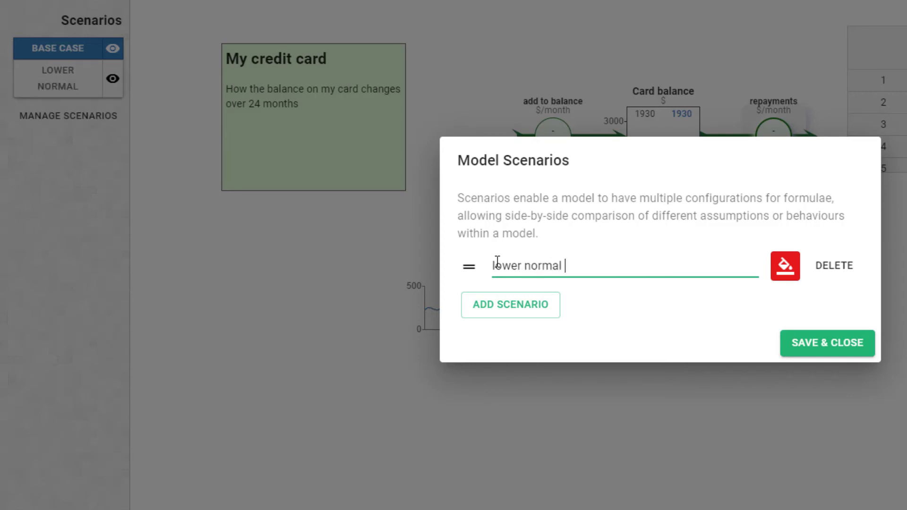
type("spending")
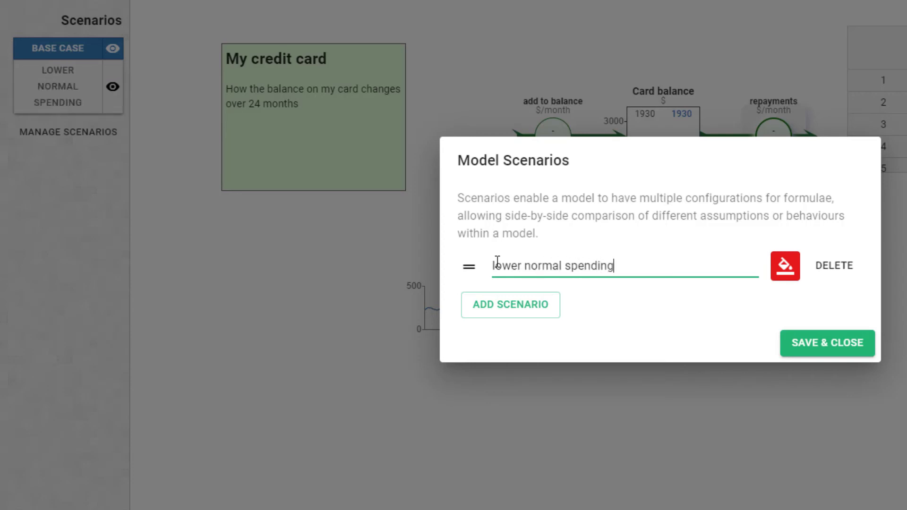
left_click(785, 269)
left_click(742, 293)
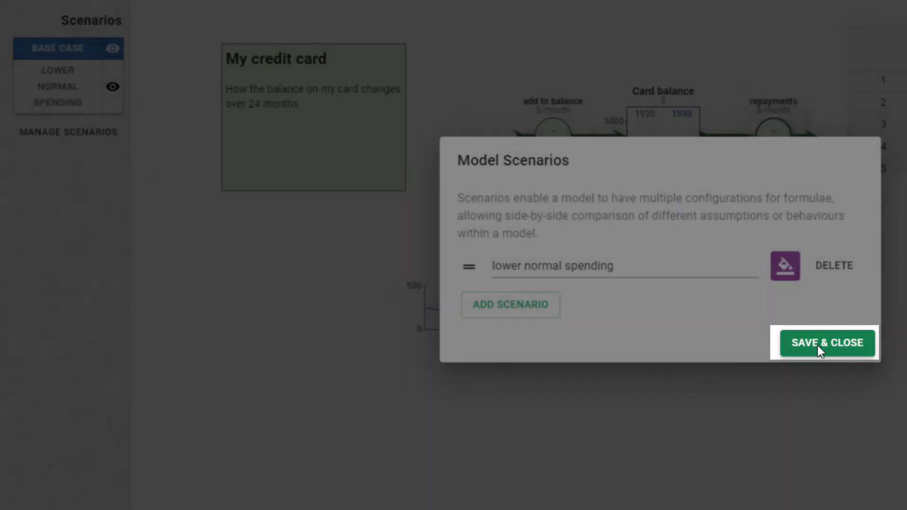
left_click(817, 346)
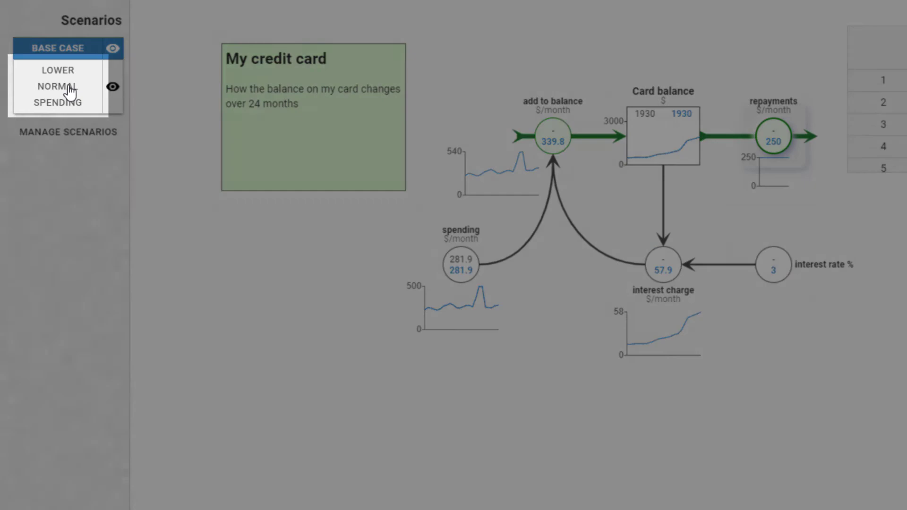
In the "lower normal spending" scenario, resketch spending down to about 200 $/month from about month 10 onward, on both sides of the spike.
left_click(70, 90)
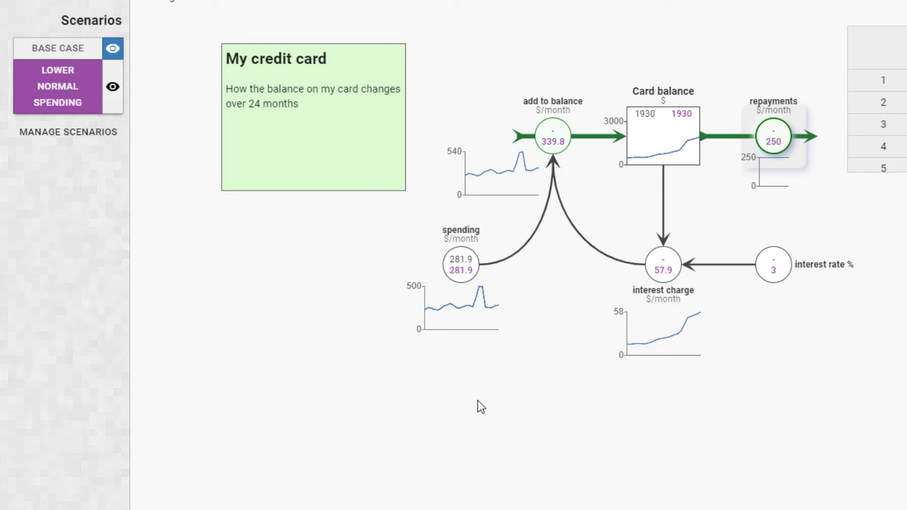
left_click(461, 255)
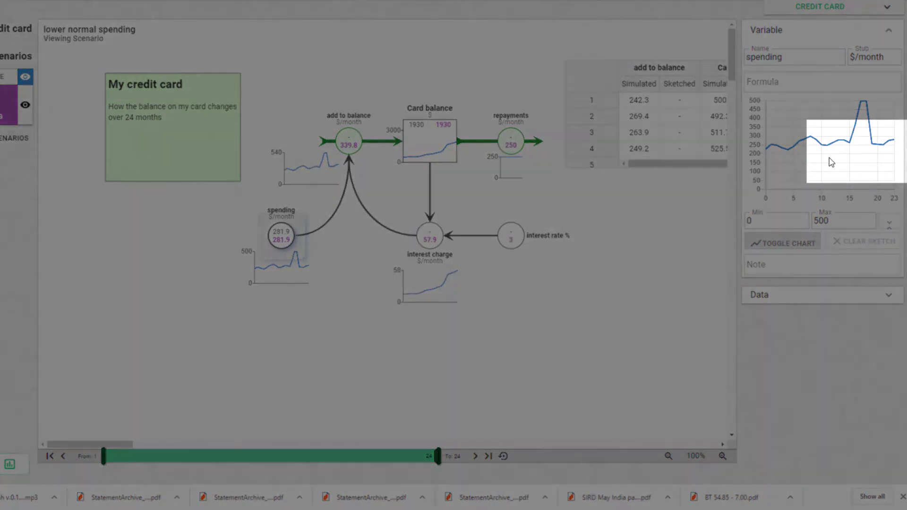
mouse_move(820, 143)
left_mouse_down()
mouse_move(852, 164)
mouse_move(894, 154)
left_mouse_up()
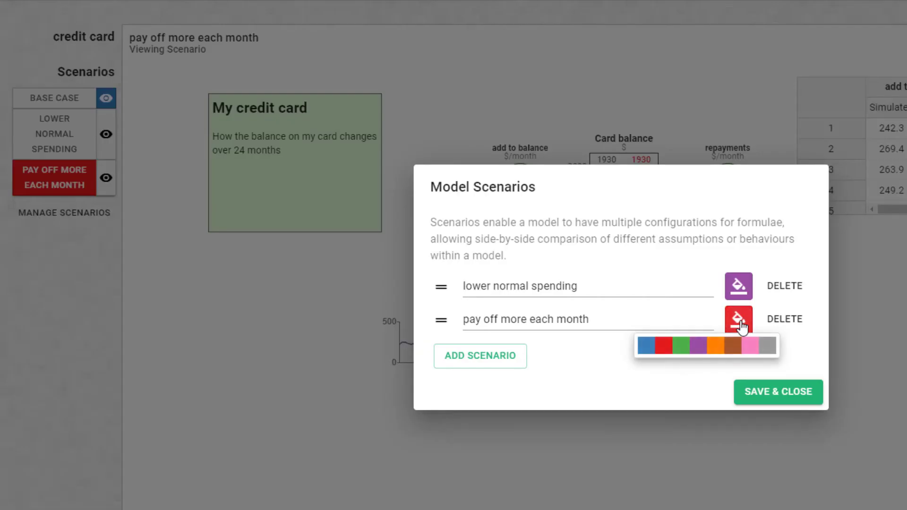
Colour the "pay off more each month" scenario orange, save the scenario list, and set that scenario's repayments formula to "250 + step (50,13)".
left_click(714, 349)
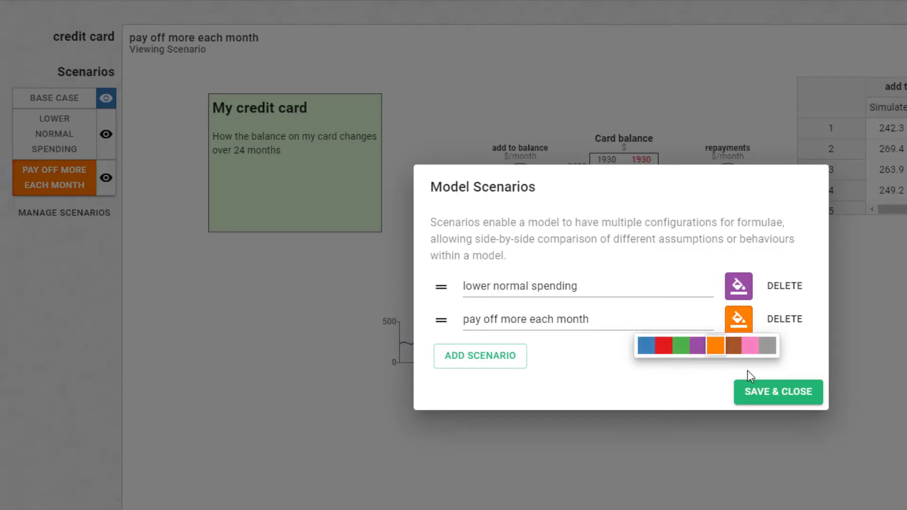
left_click(775, 391)
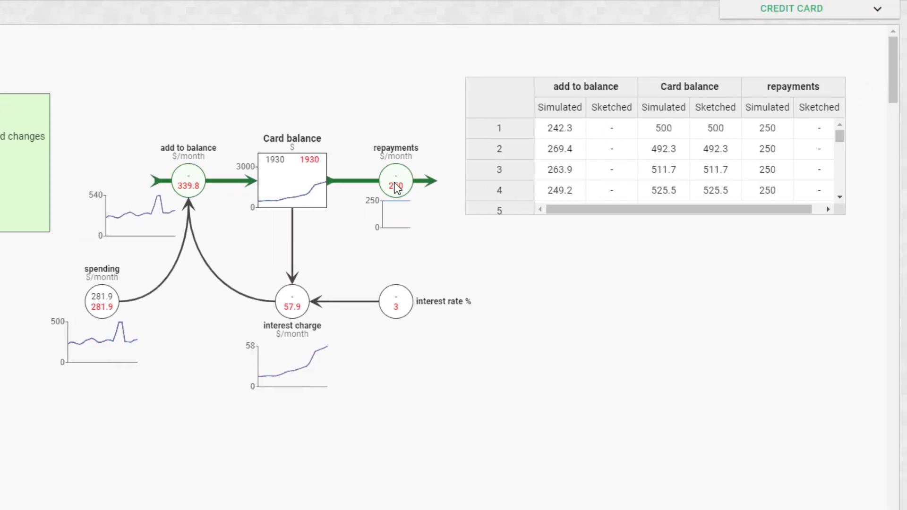
left_click(396, 186)
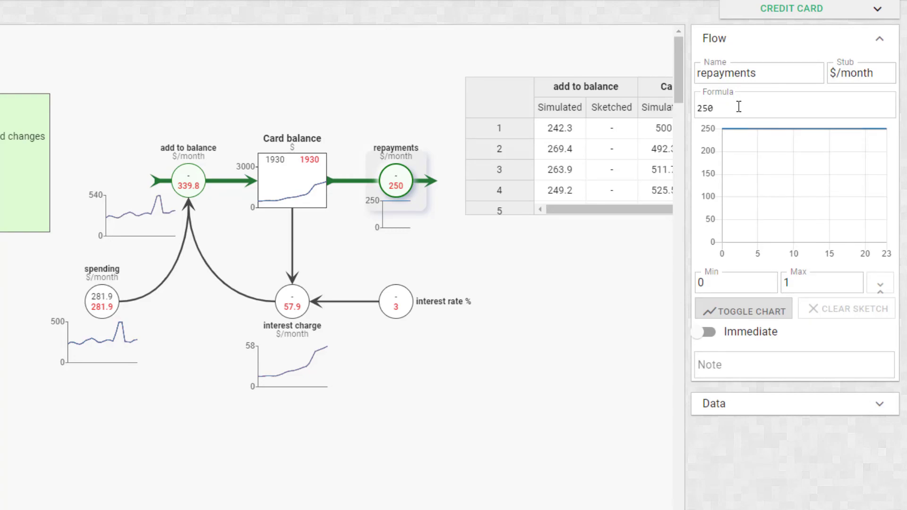
left_click(719, 109)
type("+ step (")
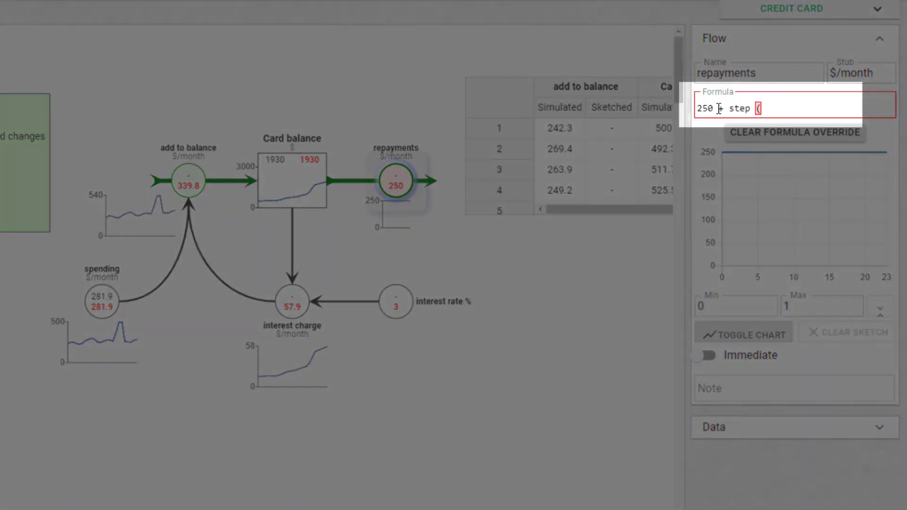
type("50,13")
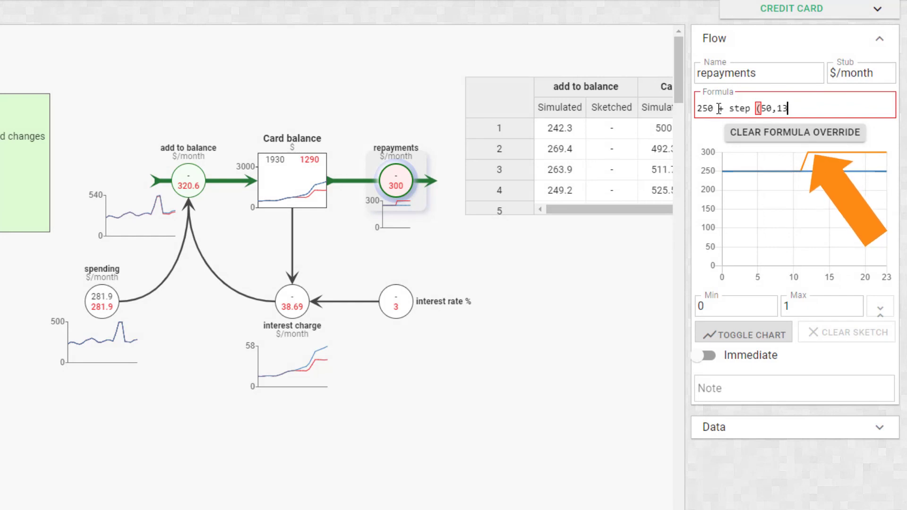
type(")")
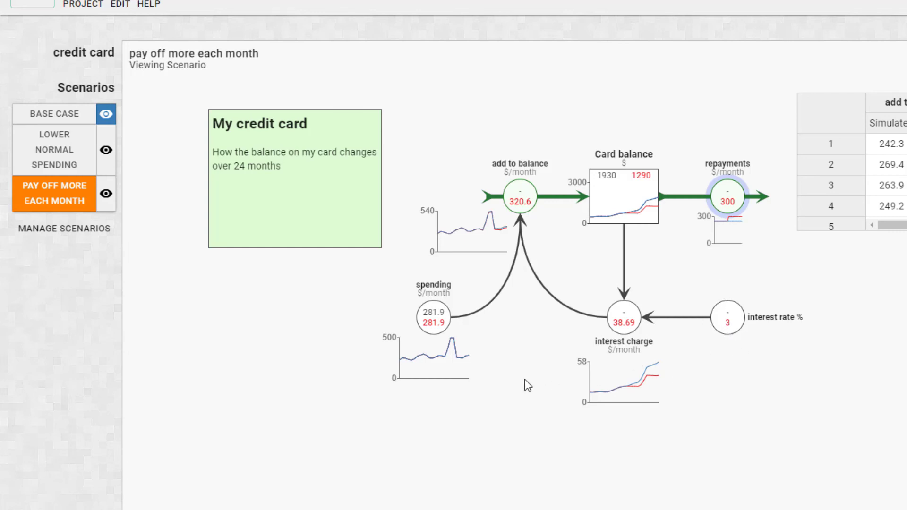
Switch back to the base case and overlay the "lower normal spending" and "pay off more each month" scenarios on the model's charts.
left_click(725, 205)
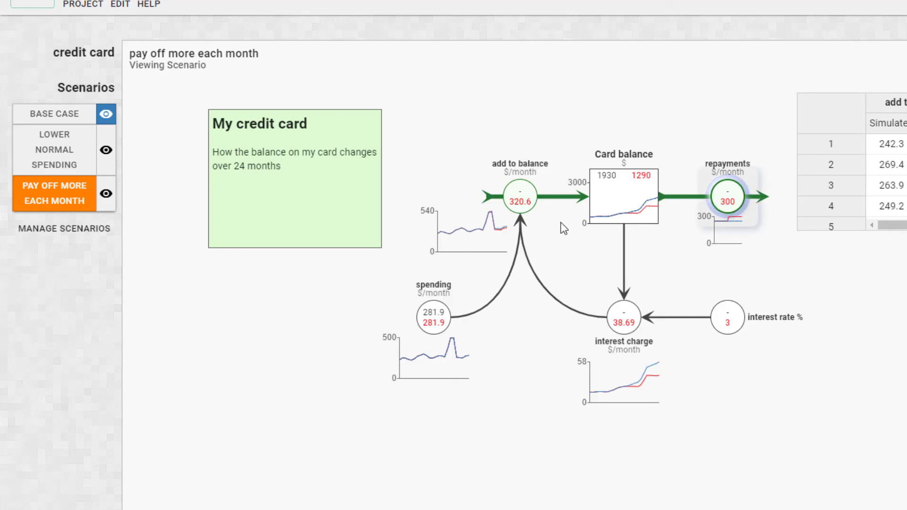
left_click(67, 119)
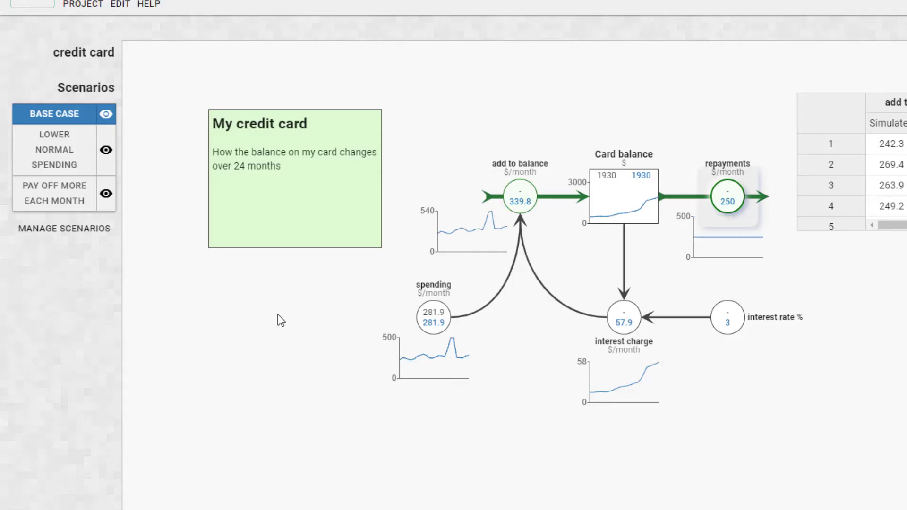
left_click(105, 150)
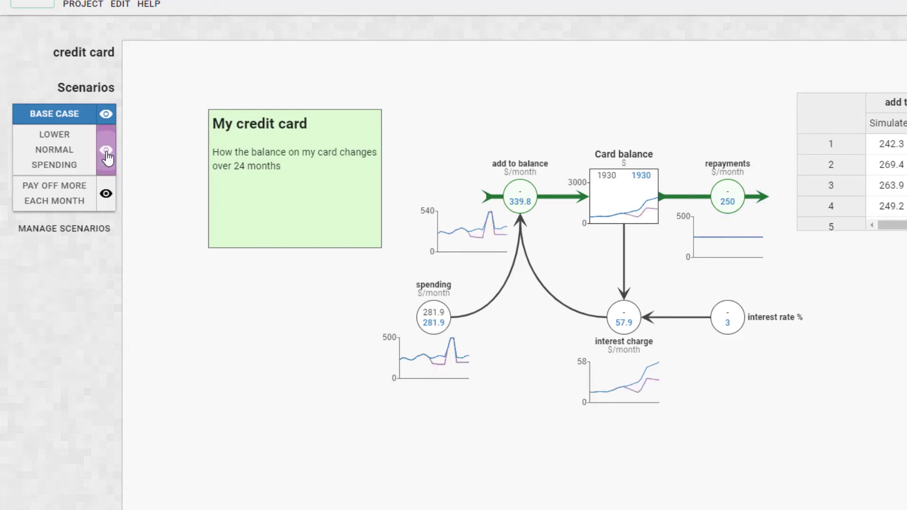
left_click(106, 193)
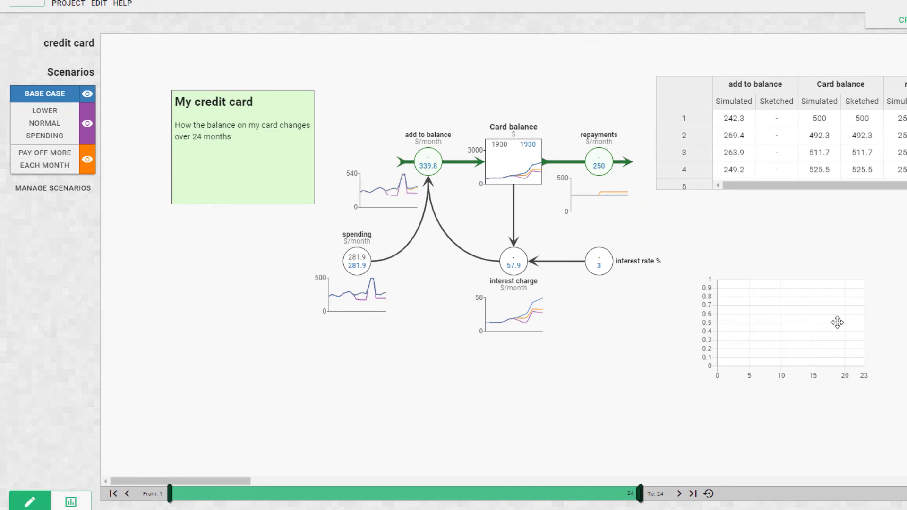
Plot the Card balance stock in the blank chart and move the chart up closer to the data table.
left_click(802, 325)
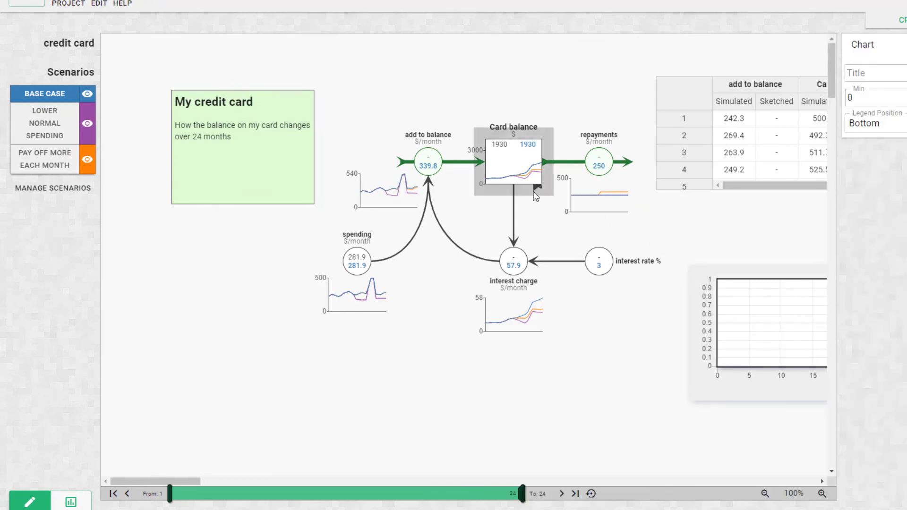
left_click_drag(537, 186, 724, 279)
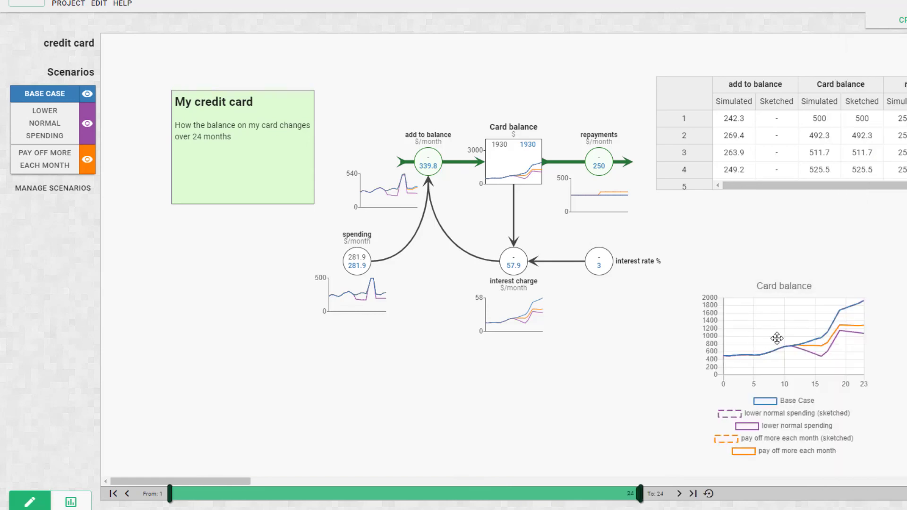
left_click_drag(777, 338, 775, 259)
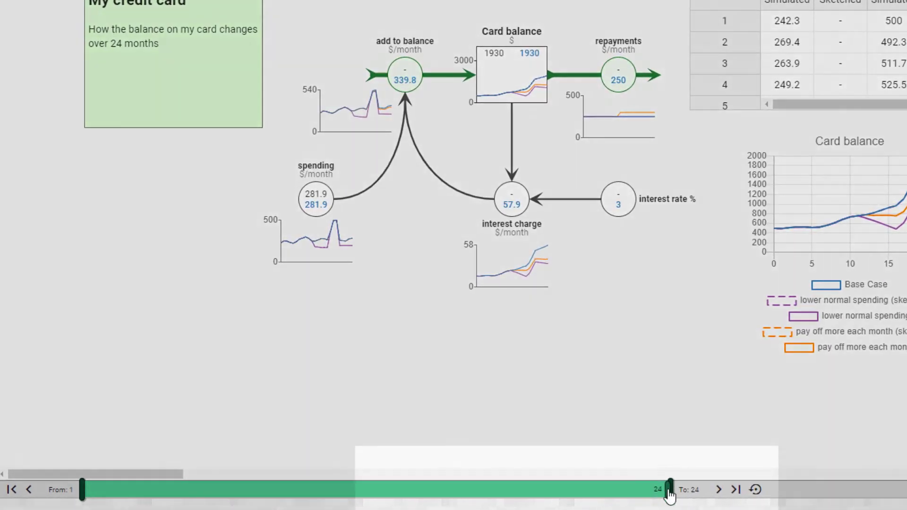
Examine the charts with the current month at 19, then with only months 15 to 21 displayed, and with the current month moved back within that range.
left_click_drag(670, 494, 539, 494)
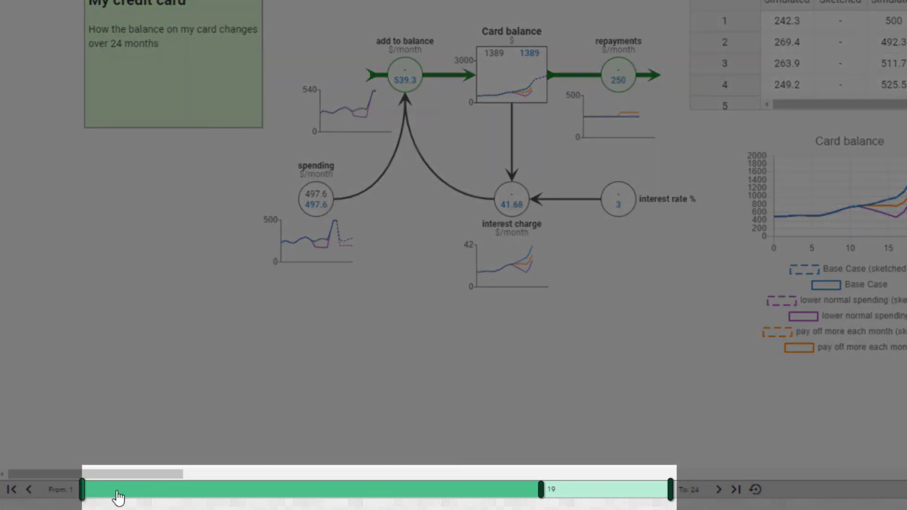
left_click_drag(118, 497, 451, 499)
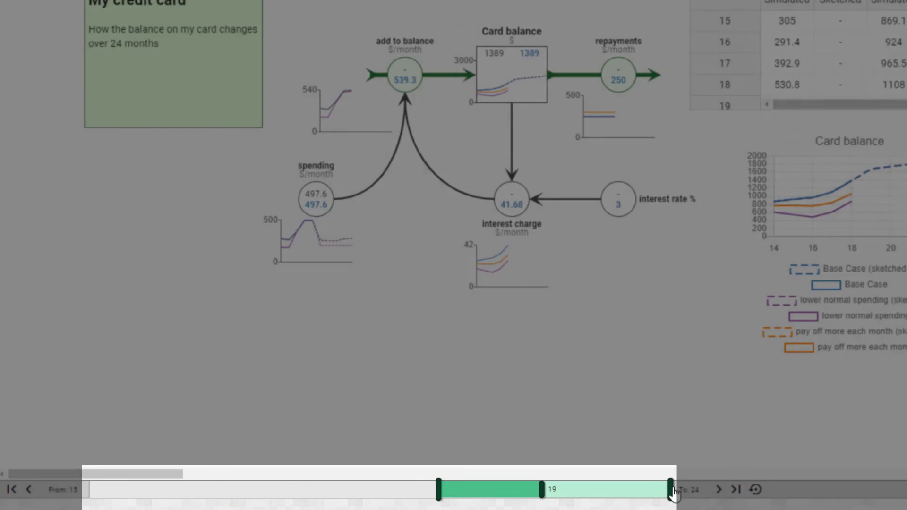
left_click_drag(671, 491, 594, 489)
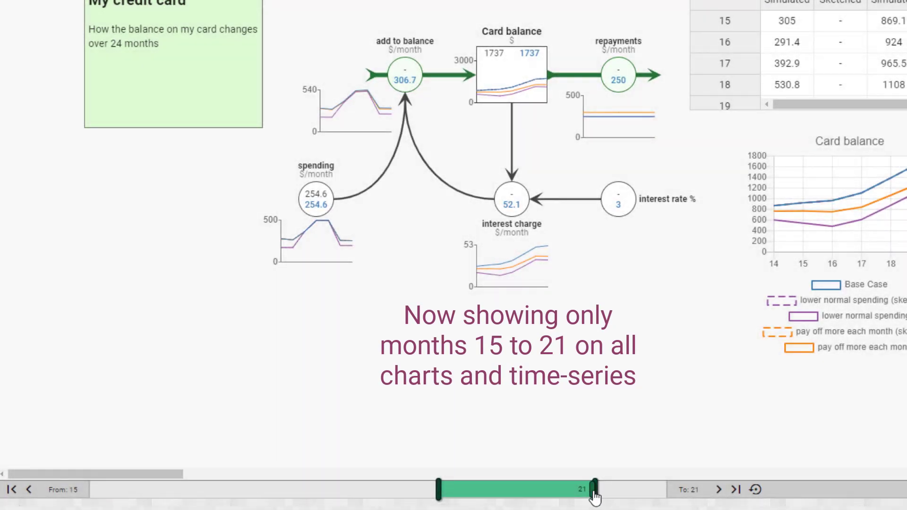
left_click_drag(593, 492, 516, 490)
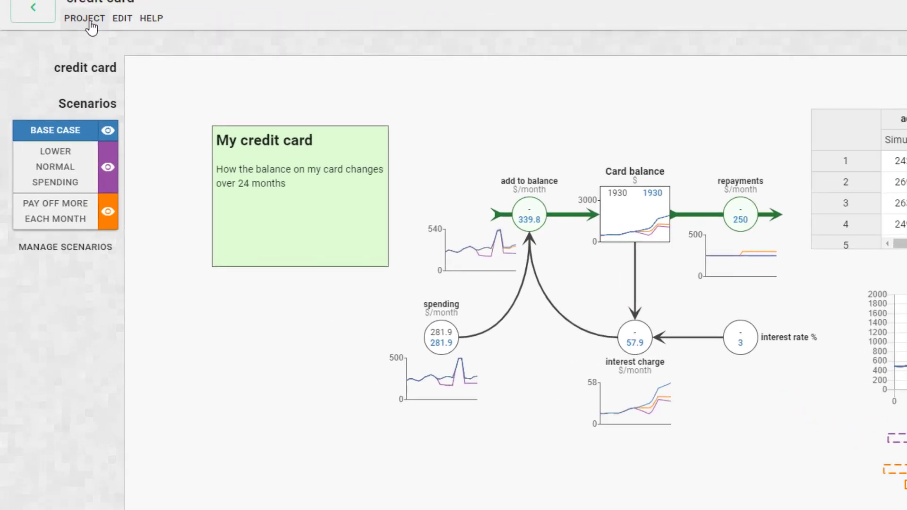
Save the credit card project, and create a share link for it and copy that link.
left_click(70, 4)
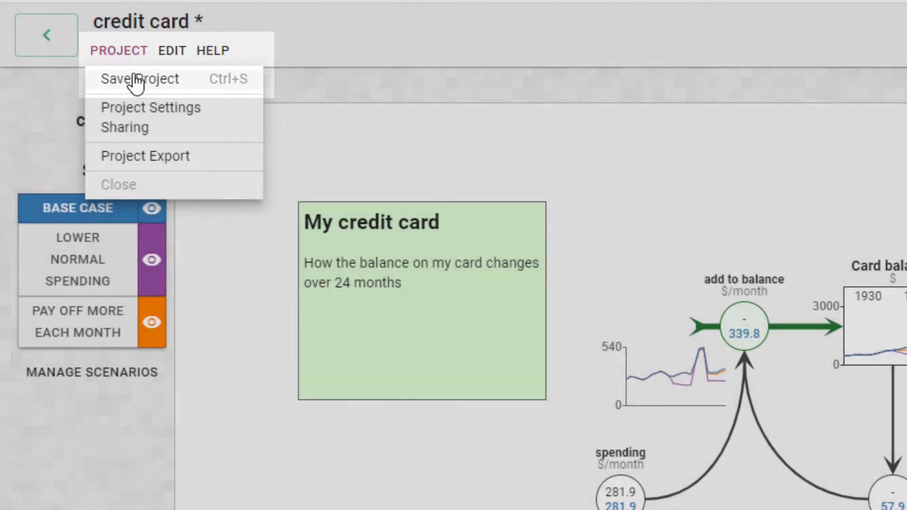
left_click(135, 79)
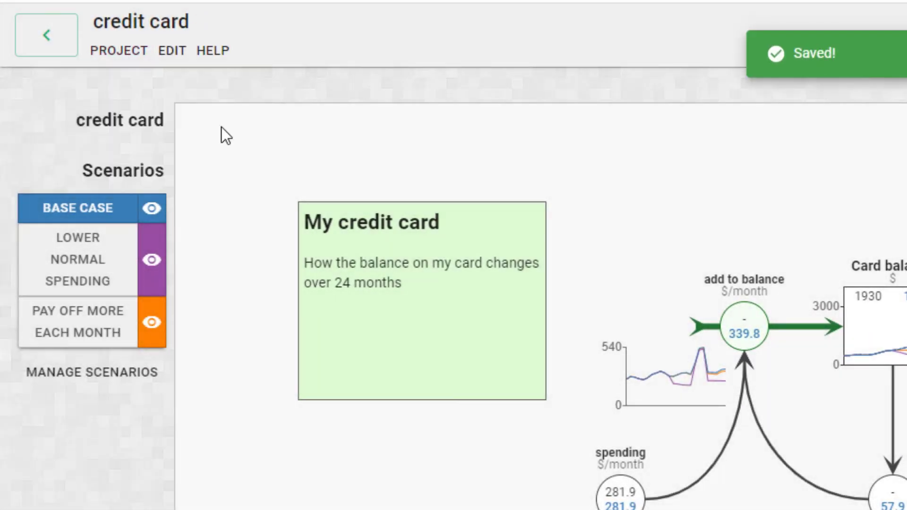
left_click(122, 53)
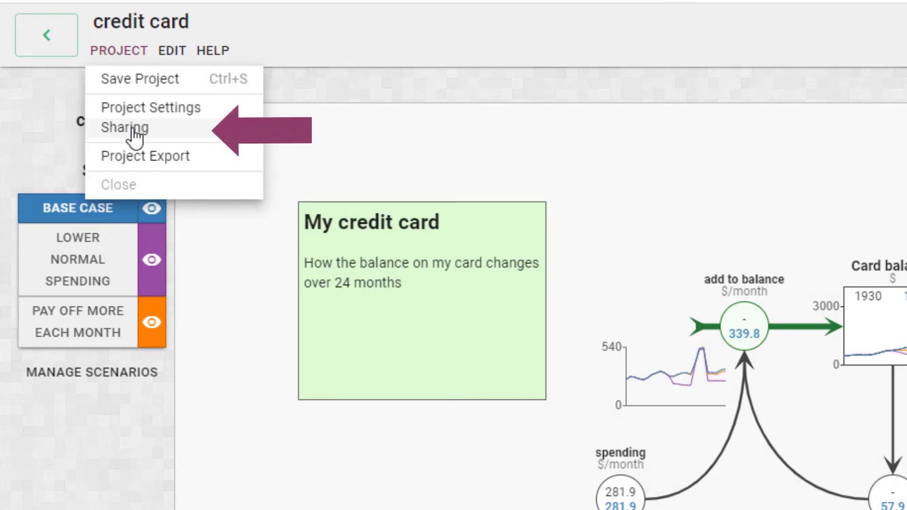
left_click(134, 131)
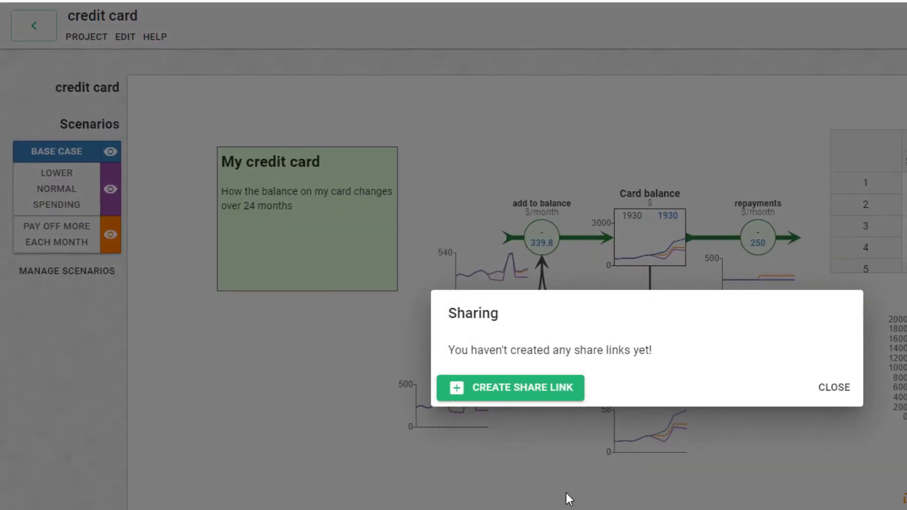
left_click(520, 392)
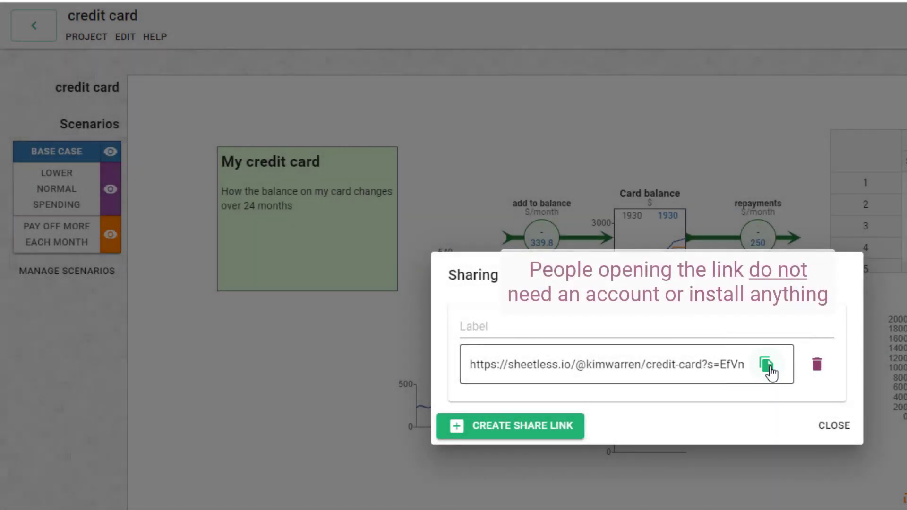
left_click(767, 367)
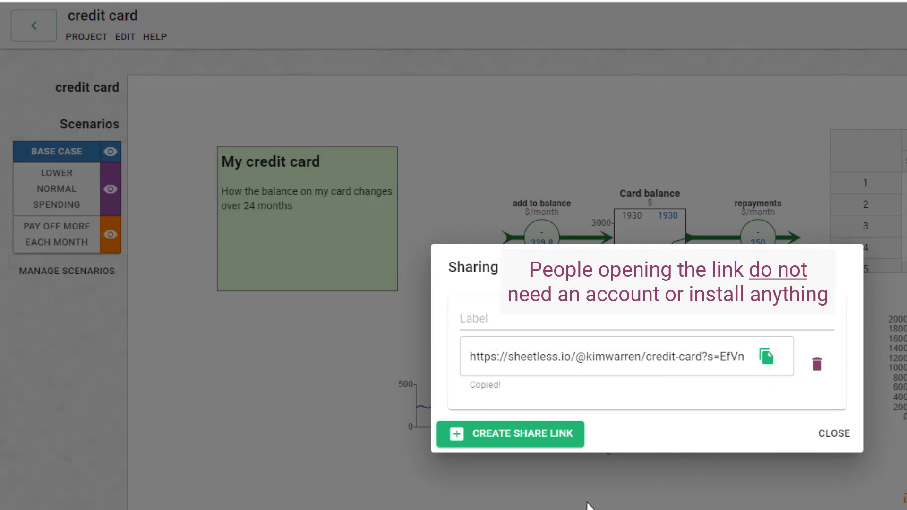
left_click(835, 432)
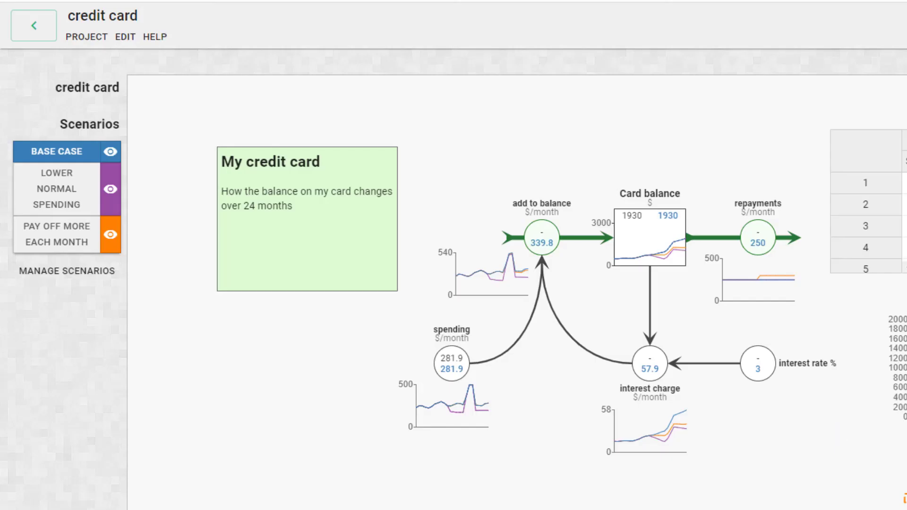